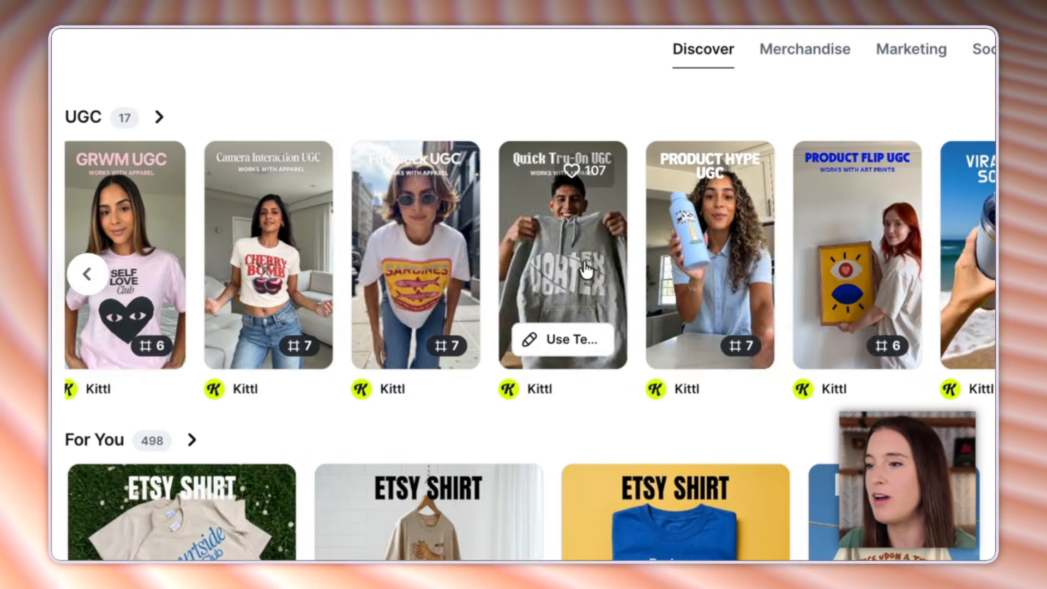
- Open the UGC Selfie template and look over its workflows for a product already in a scene and for placing one in a scene
{"action": "left_click", "coordinate": [413, 341]}
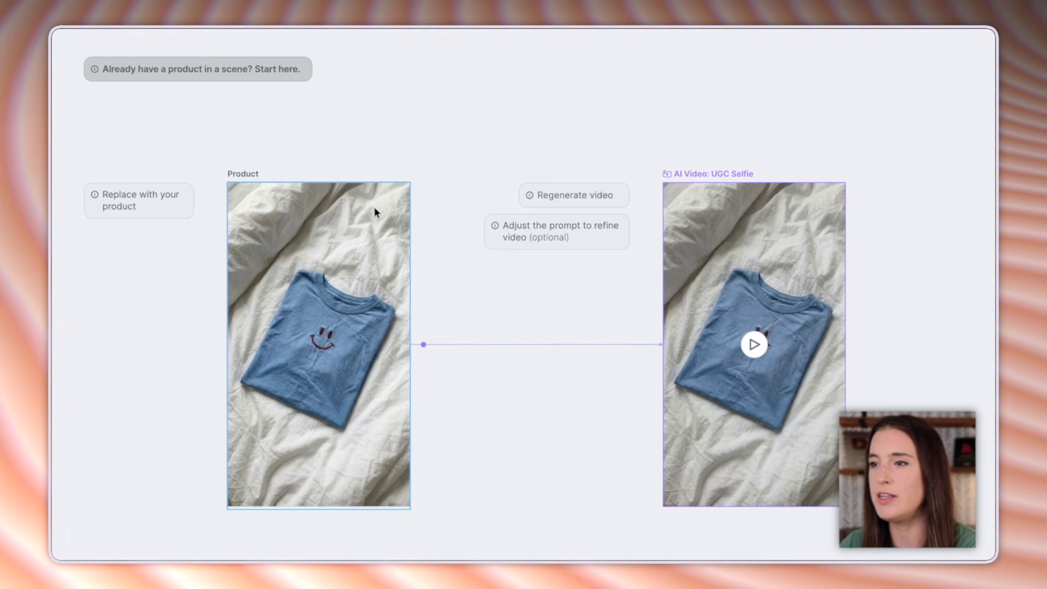
{"action": "left_click_drag", "start_coordinate": [916, 420], "coordinate": [93, 485]}
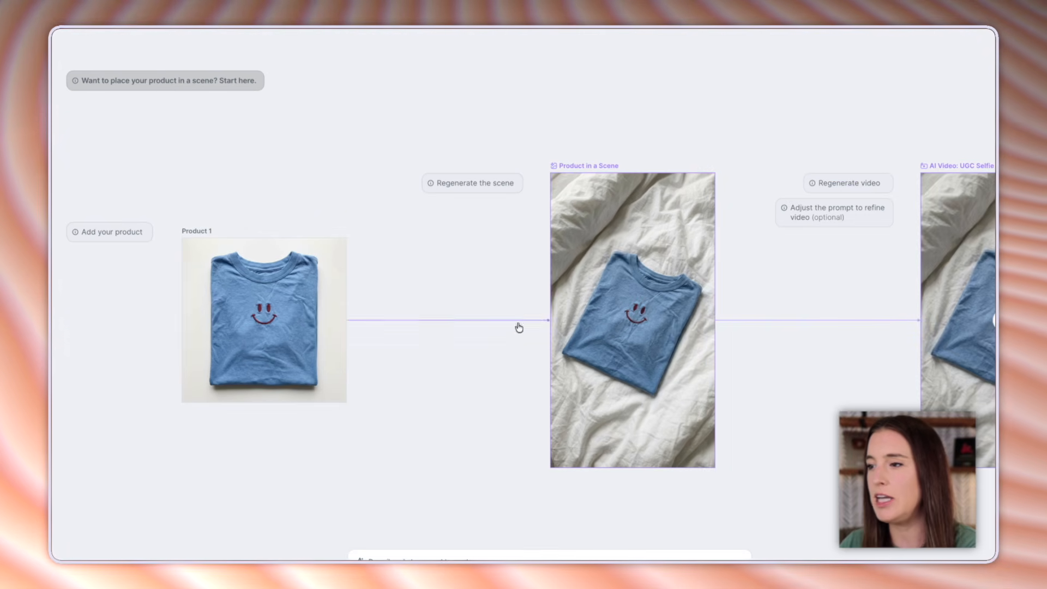
{"action": "mouse_move", "coordinate": [689, 329]}
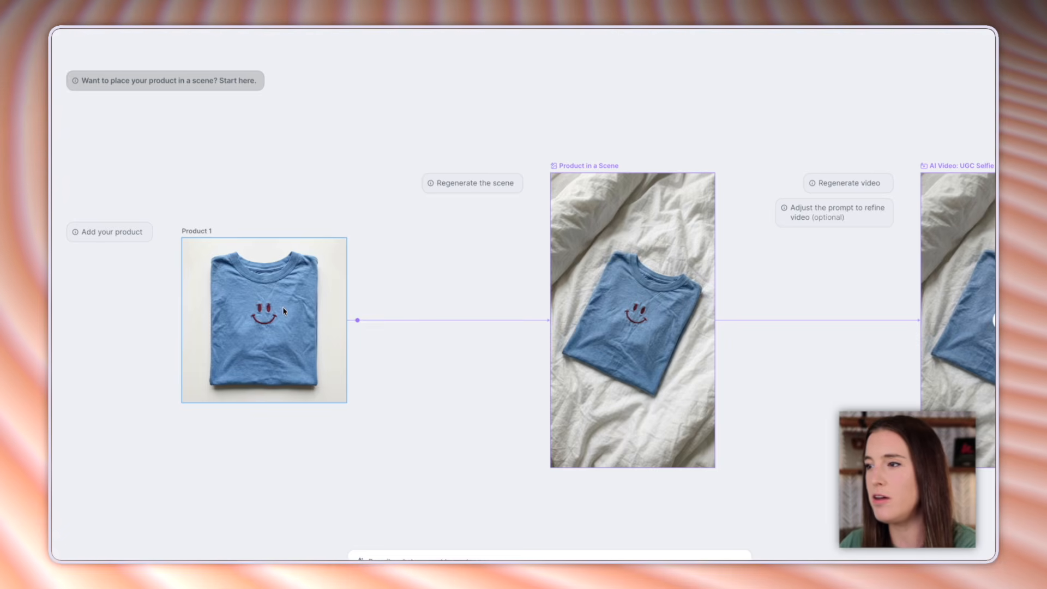
{"action": "mouse_move", "coordinate": [648, 287]}
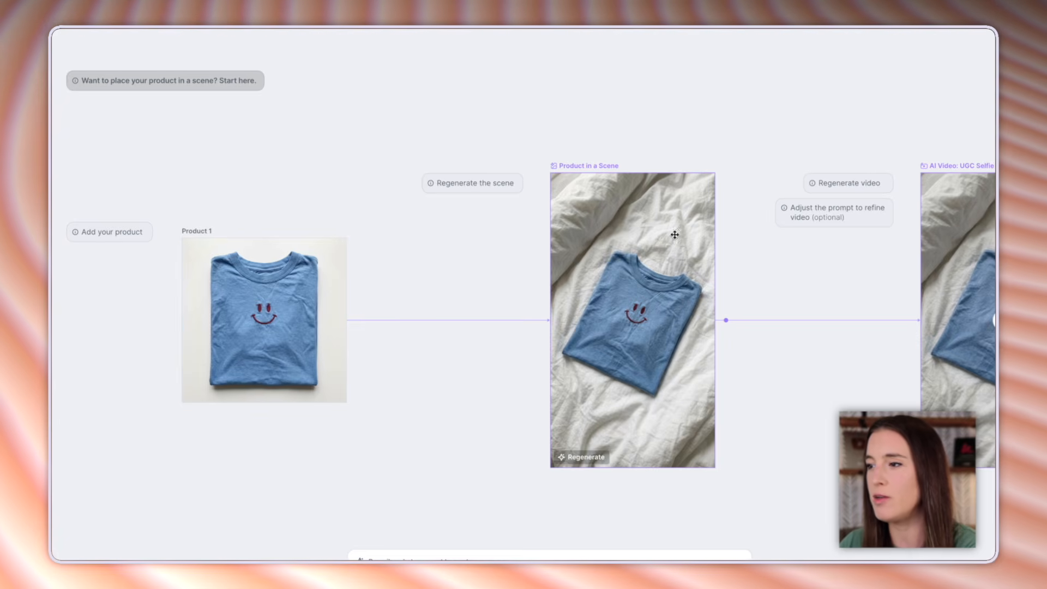
{"action": "left_click_drag", "start_coordinate": [841, 398], "coordinate": [732, 377]}
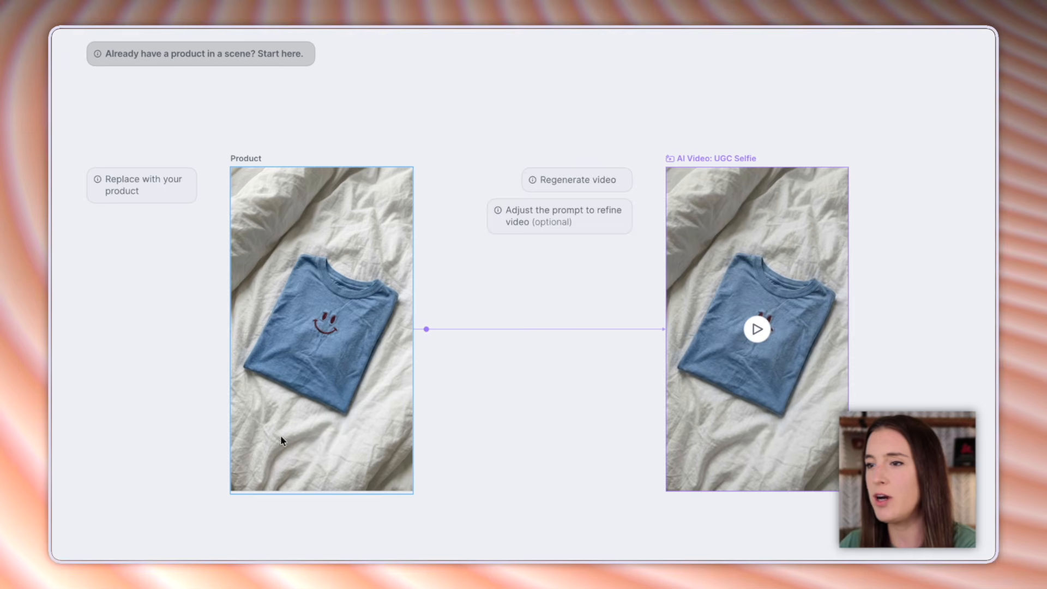
{"action": "mouse_move", "coordinate": [790, 333]}
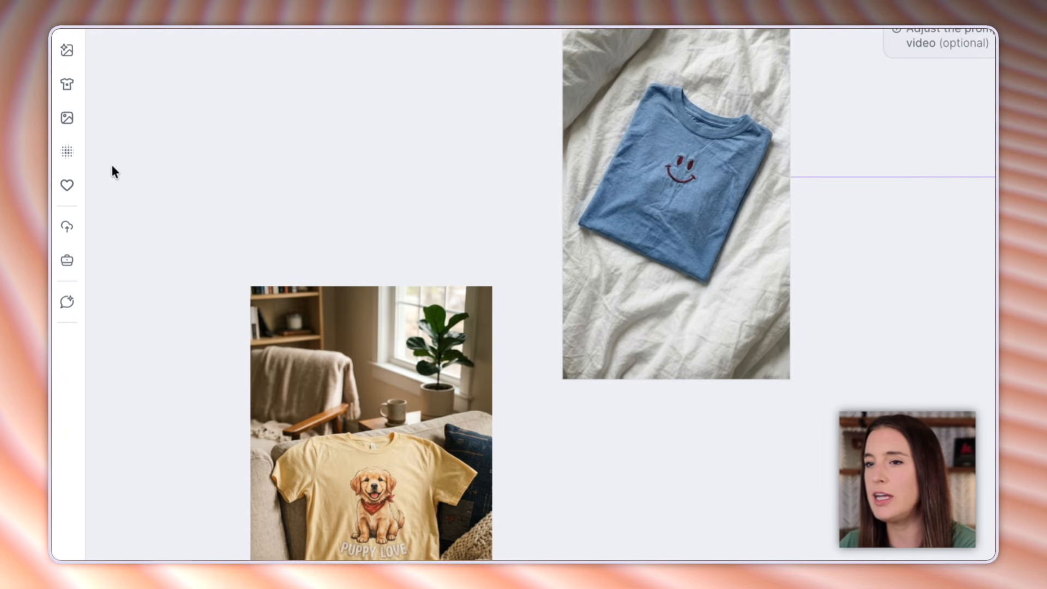
- Place the yellow Puppy Love T-shirt photo over the Product frame of the "Already have a product in a scene" workflow, enlarged to fill it
{"action": "left_click", "coordinate": [66, 229]}
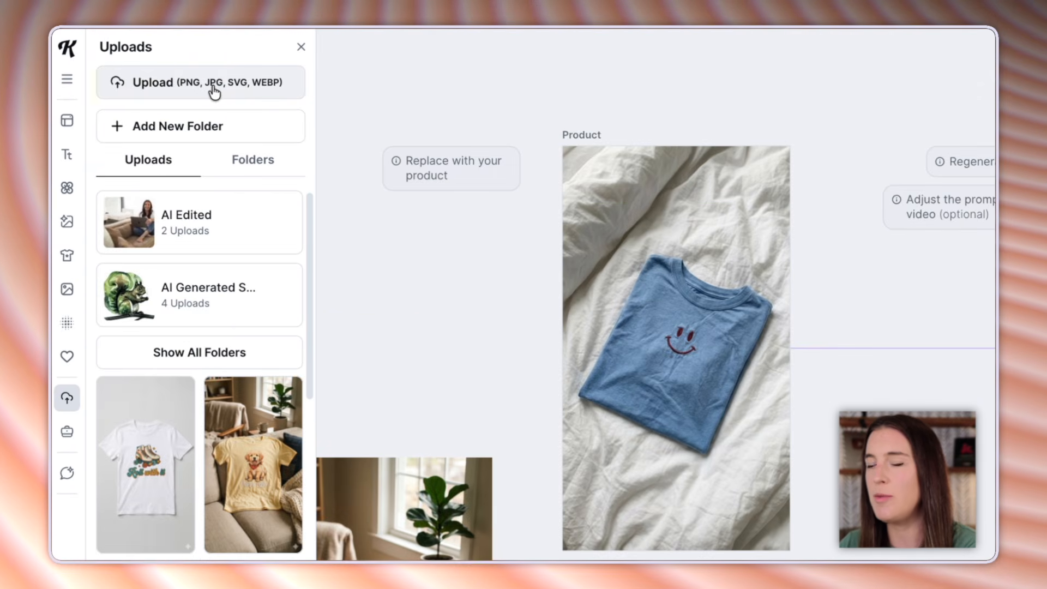
{"action": "left_click", "coordinate": [354, 304]}
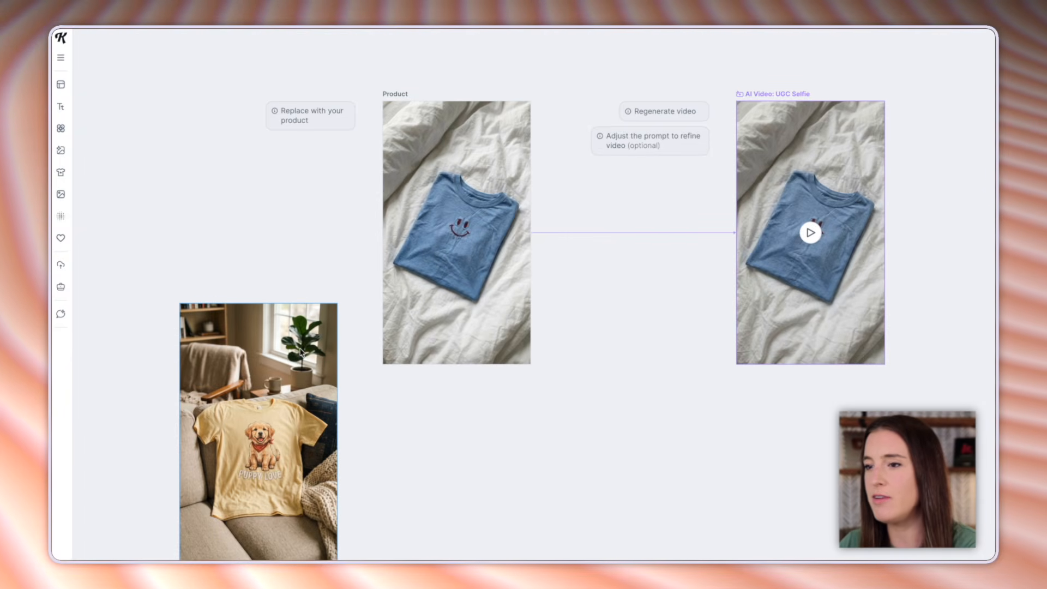
{"action": "left_click_drag", "start_coordinate": [283, 422], "coordinate": [278, 284]}
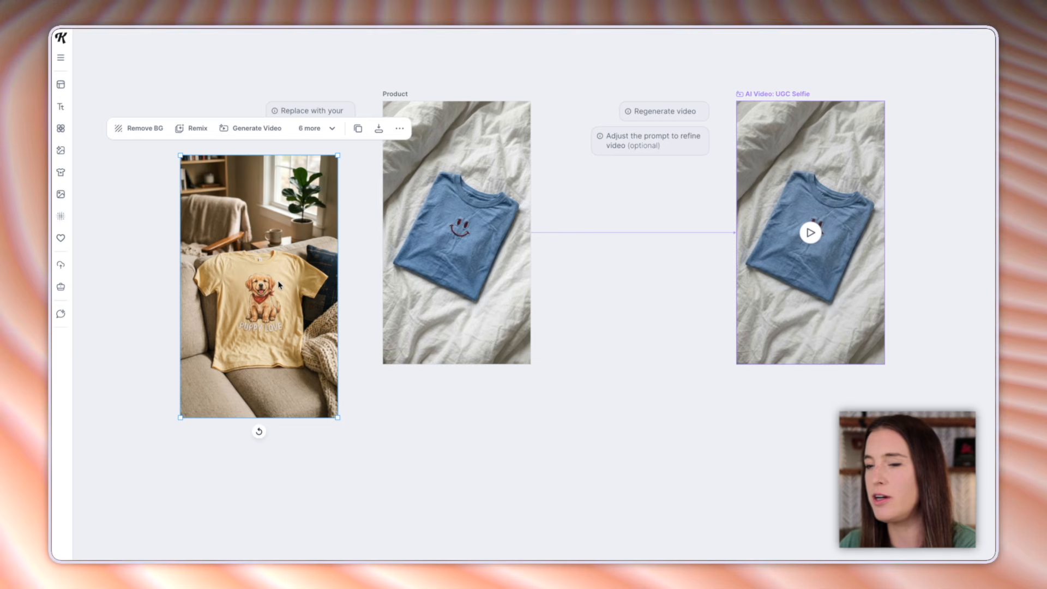
{"action": "left_click_drag", "start_coordinate": [236, 229], "coordinate": [430, 167]}
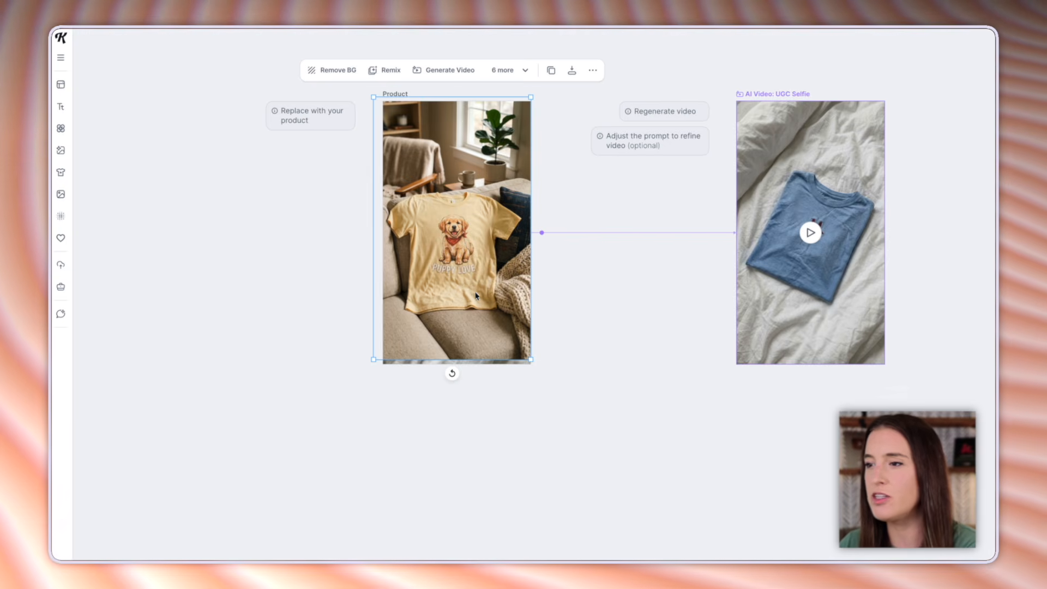
{"action": "scroll", "coordinate": [476, 296], "scroll_direction": "up", "scroll_amount": 1}
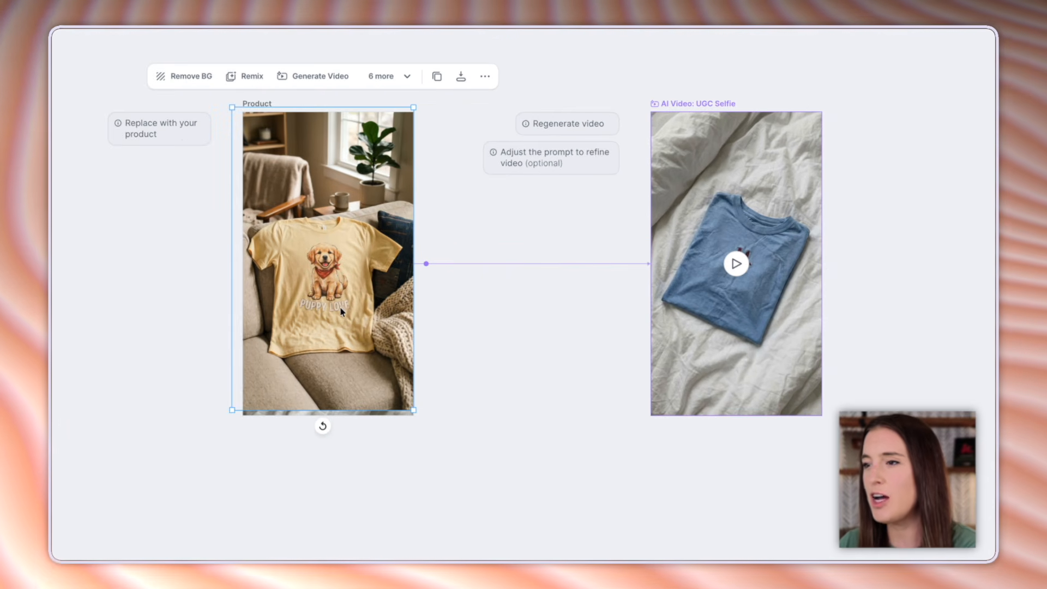
{"action": "mouse_move", "coordinate": [414, 410]}
{"action": "left_mouse_down"}
{"action": "mouse_move", "coordinate": [517, 488]}
{"action": "mouse_move", "coordinate": [428, 401]}
{"action": "left_mouse_up"}
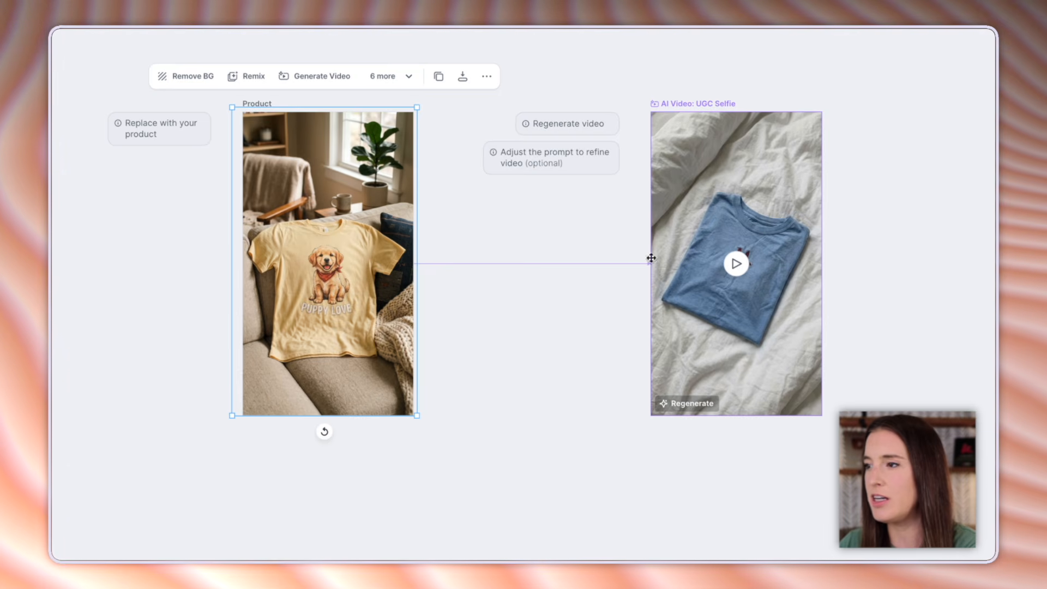
- Review the prompt of the AI Video: UGC Selfie board and the list of available video models
{"action": "left_click", "coordinate": [761, 184]}
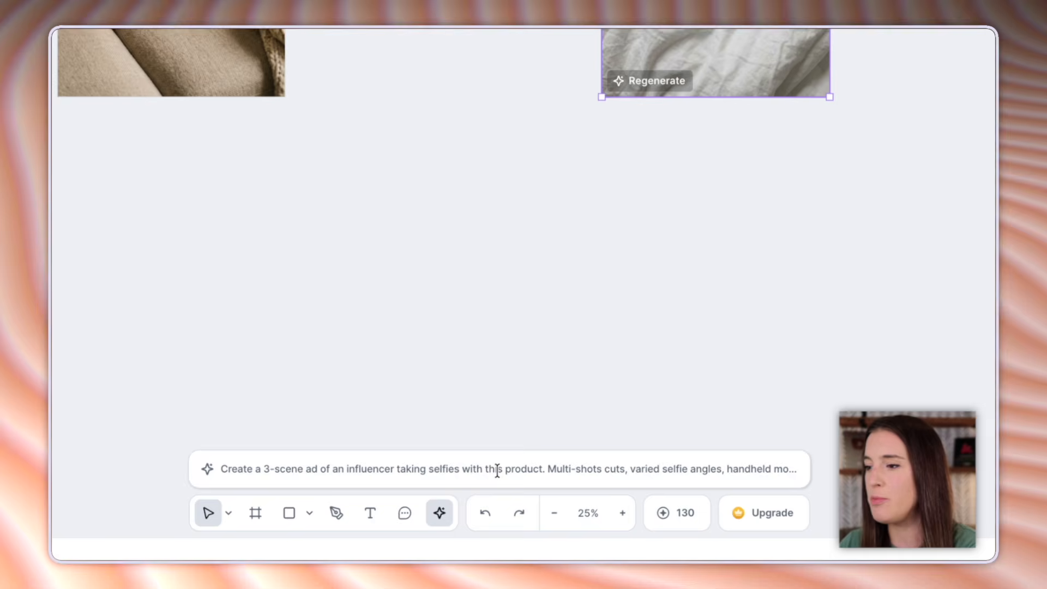
{"action": "left_click", "coordinate": [498, 470]}
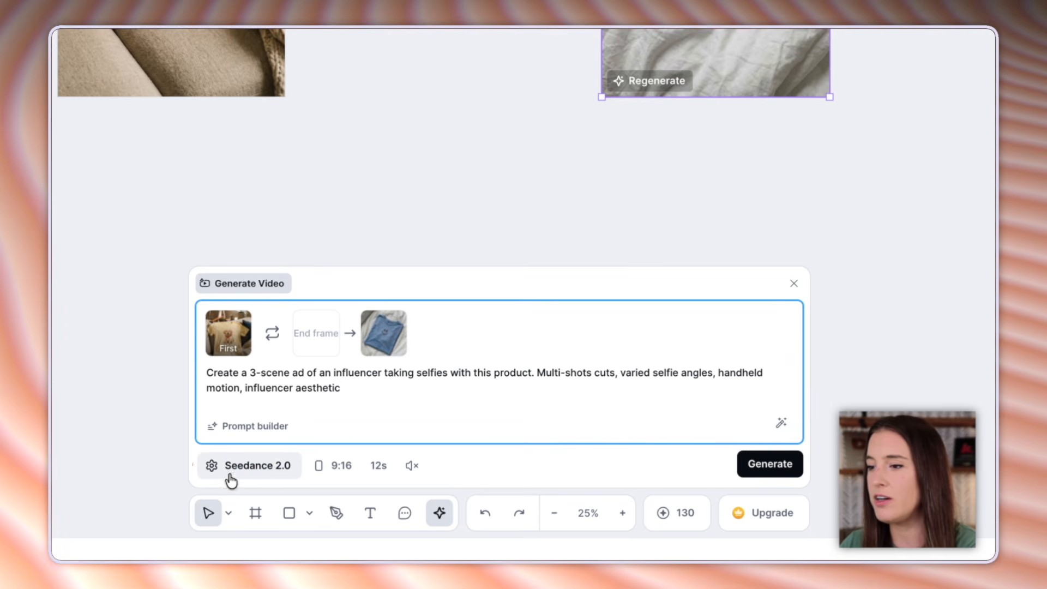
{"action": "left_click", "coordinate": [273, 477]}
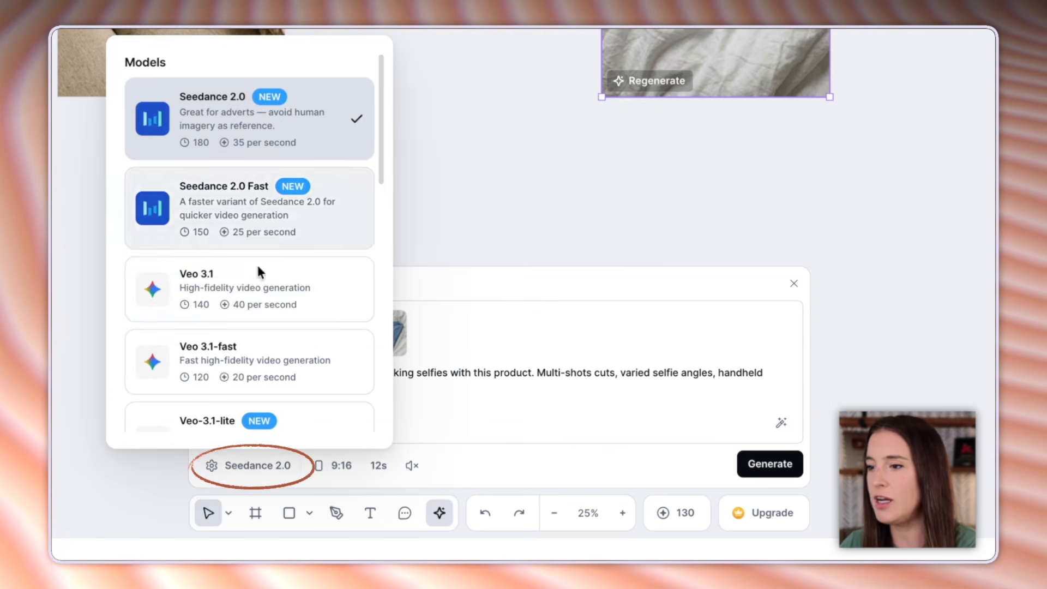
{"action": "scroll", "coordinate": [270, 391], "scroll_direction": "down", "scroll_amount": 3}
{"action": "scroll", "coordinate": [270, 392], "scroll_direction": "up", "scroll_amount": 3}
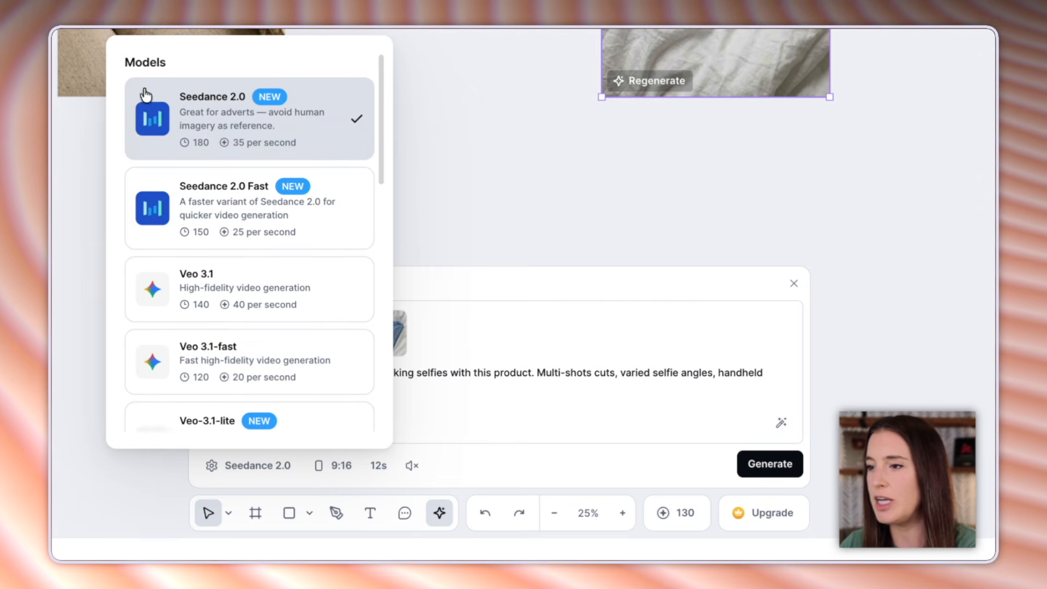
{"action": "left_click", "coordinate": [458, 264]}
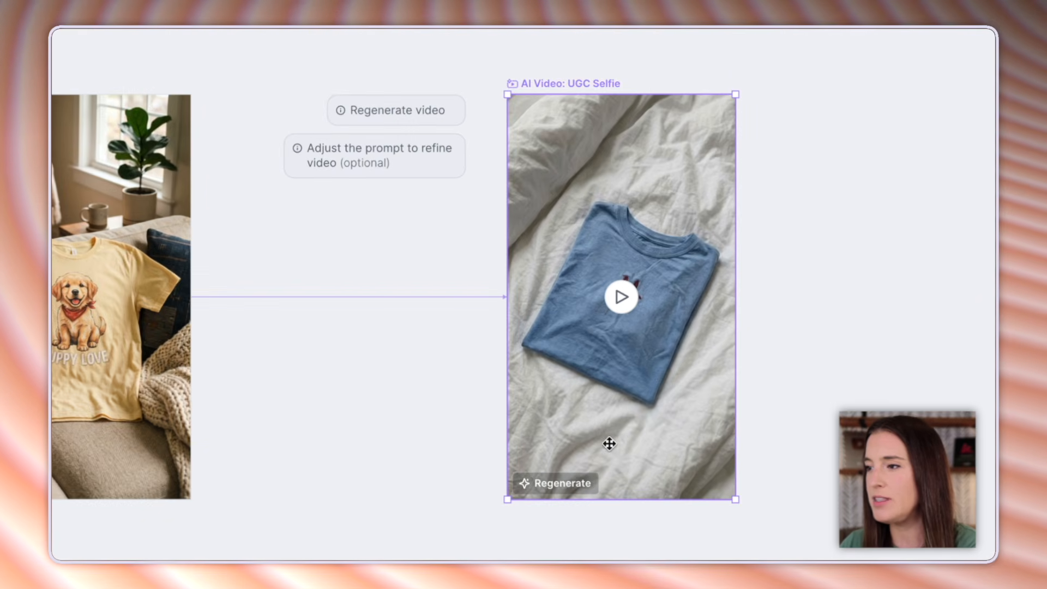
- Regenerate the AI Video: UGC Selfie board from the Puppy Love shirt and play the resulting video
{"action": "left_click", "coordinate": [607, 443]}
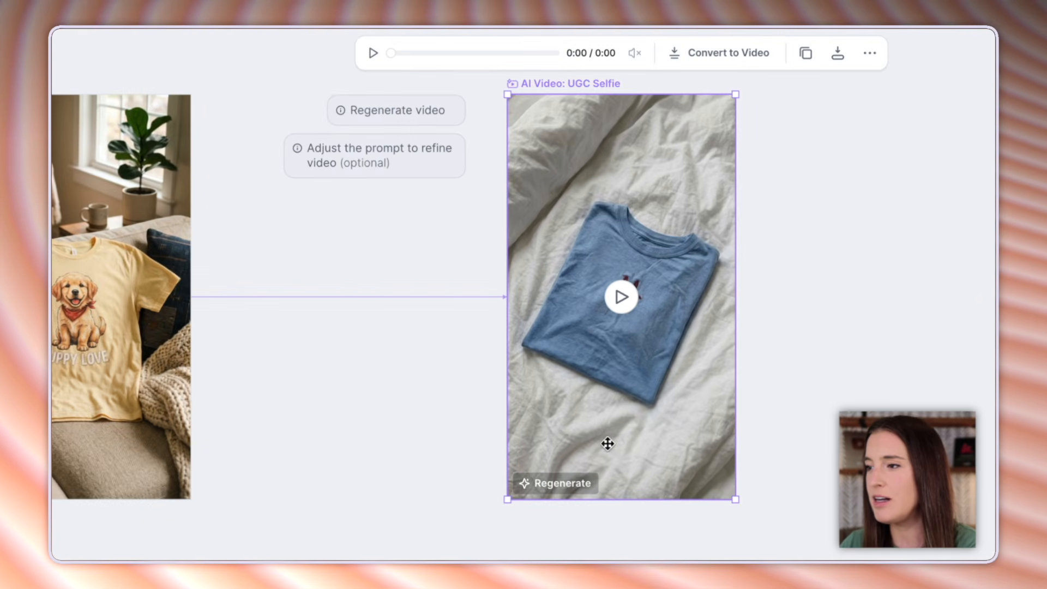
{"action": "left_click", "coordinate": [564, 491]}
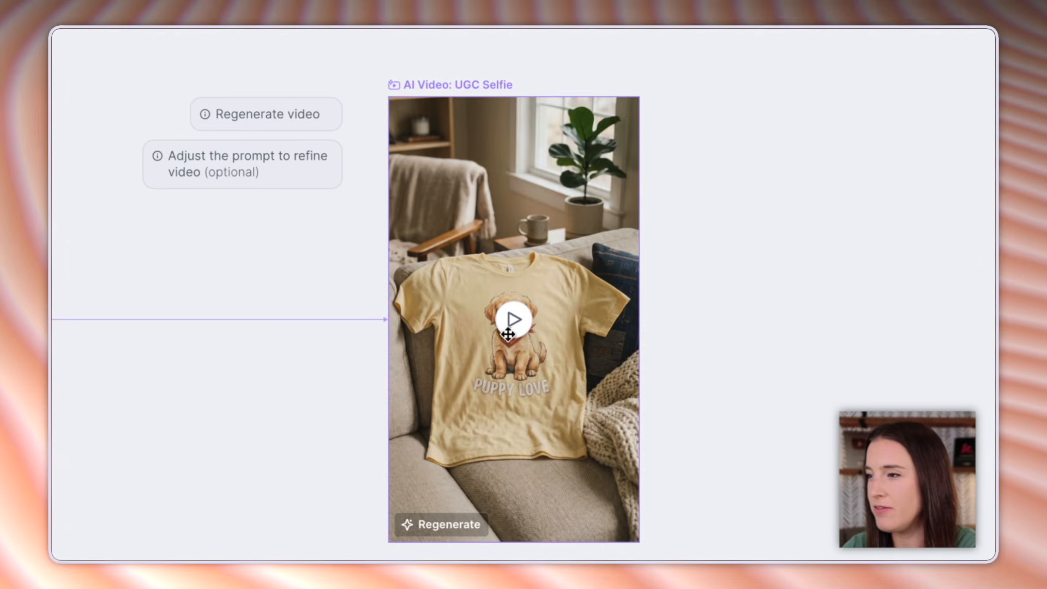
{"action": "left_click", "coordinate": [516, 321]}
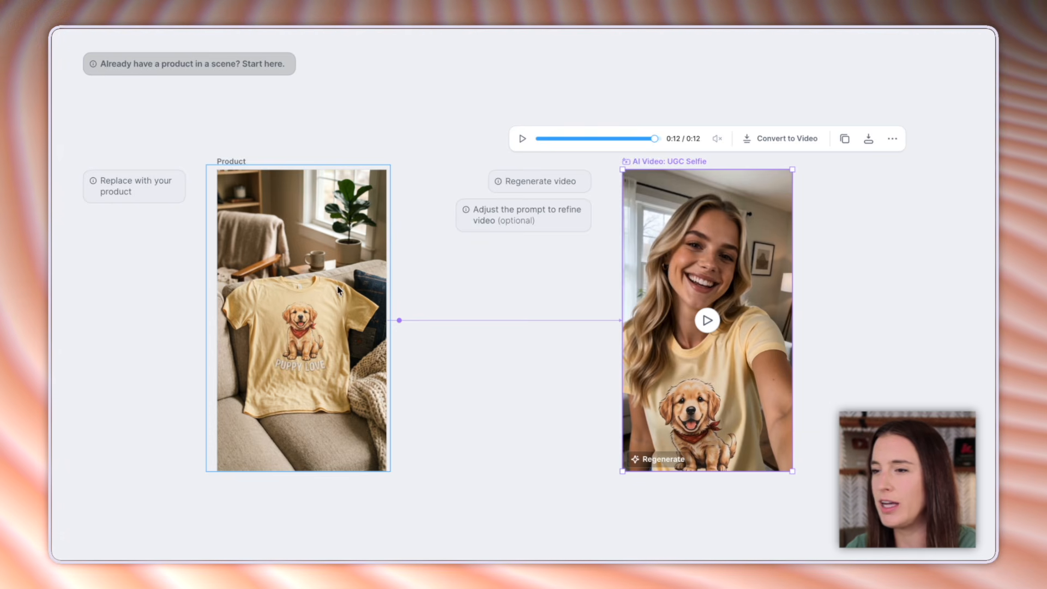
- Place the white "Roll with it" T-shirt image in the Product 1 frame of the scene-placement workflow and enlarge it slightly
{"action": "left_click_drag", "start_coordinate": [1004, 455], "coordinate": [371, 462]}
{"action": "left_click_drag", "start_coordinate": [742, 453], "coordinate": [491, 463]}
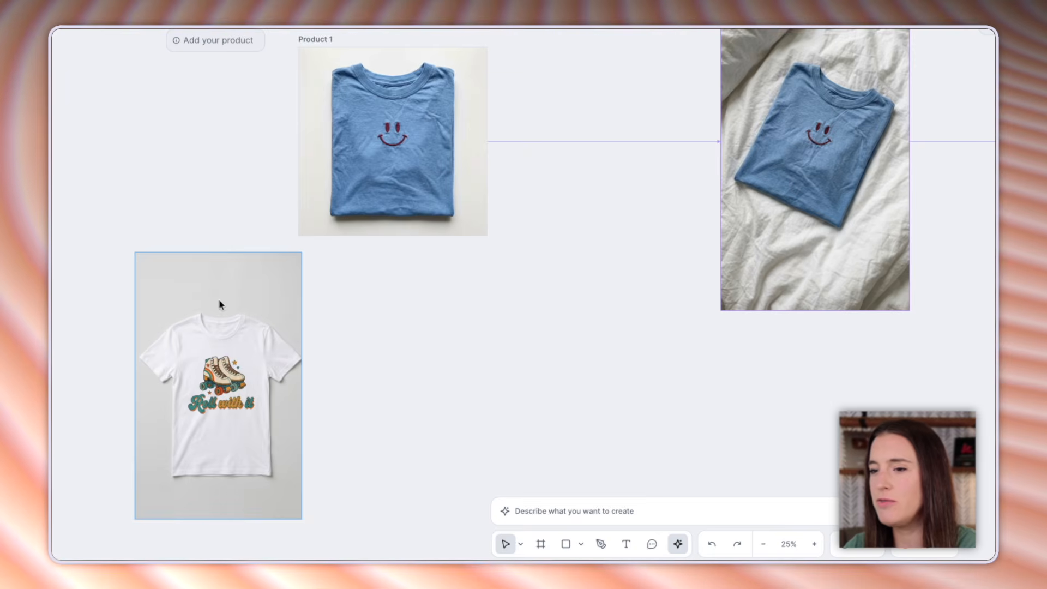
{"action": "left_click_drag", "start_coordinate": [189, 343], "coordinate": [353, 130]}
{"action": "left_click_drag", "start_coordinate": [237, 235], "coordinate": [275, 244]}
{"action": "scroll", "coordinate": [227, 119], "scroll_direction": "down", "scroll_amount": 1}
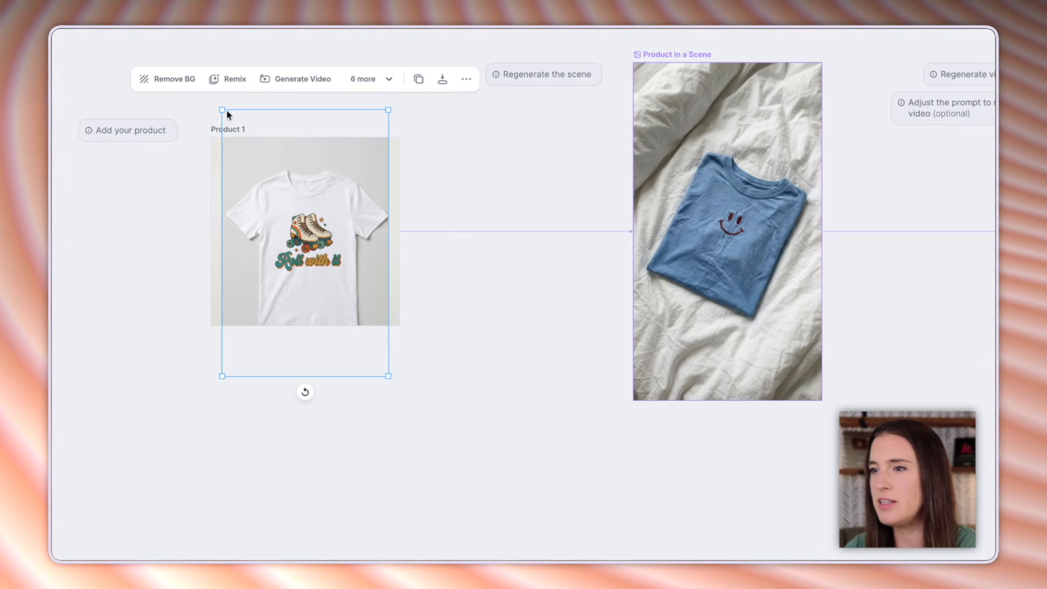
{"action": "scroll", "coordinate": [221, 106], "scroll_direction": "down", "scroll_amount": 1}
{"action": "left_click_drag", "start_coordinate": [223, 105], "coordinate": [203, 83]}
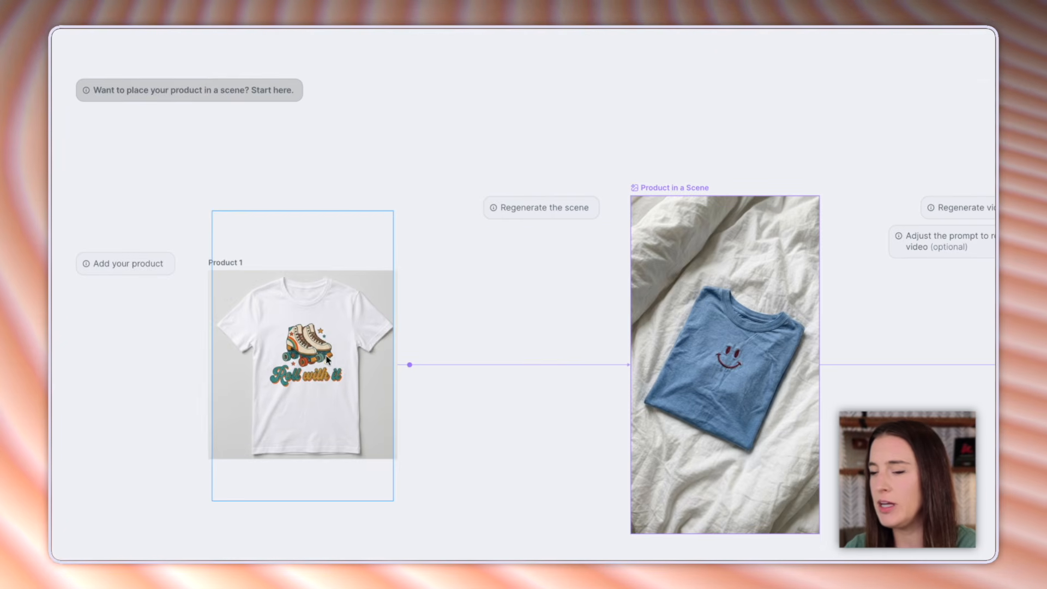
- Regenerate the Product in a Scene image using the "Roll with it" T-shirt
{"action": "mouse_move", "coordinate": [649, 351]}
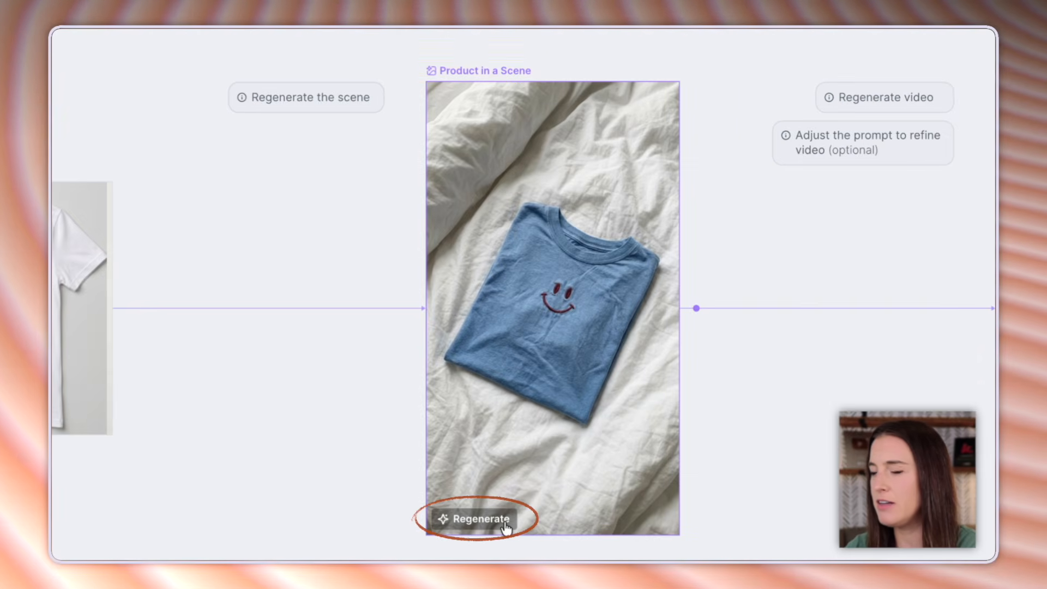
{"action": "left_click", "coordinate": [475, 525]}
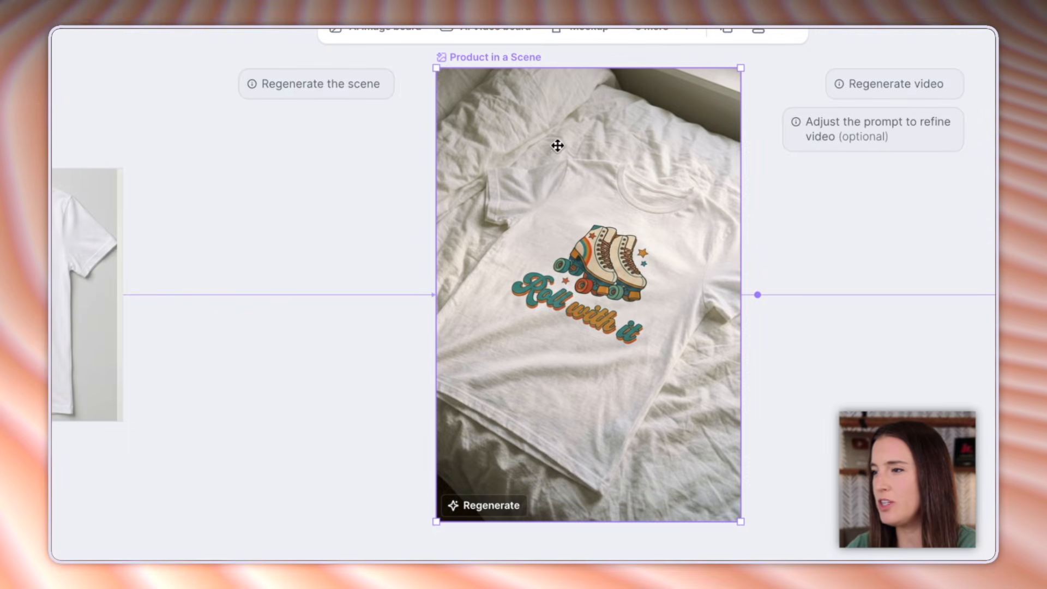
- Add "The setting should be a calm beach." to the prompt of the scene workflow's UGC Selfie video and generate it
{"action": "left_click_drag", "start_coordinate": [845, 409], "coordinate": [479, 397]}
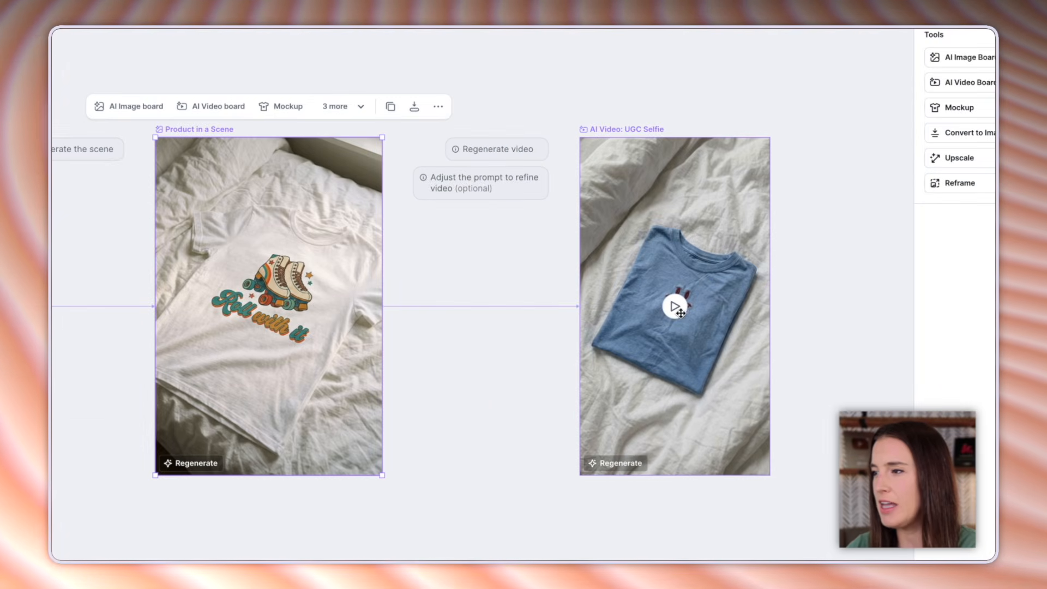
{"action": "left_click", "coordinate": [635, 351]}
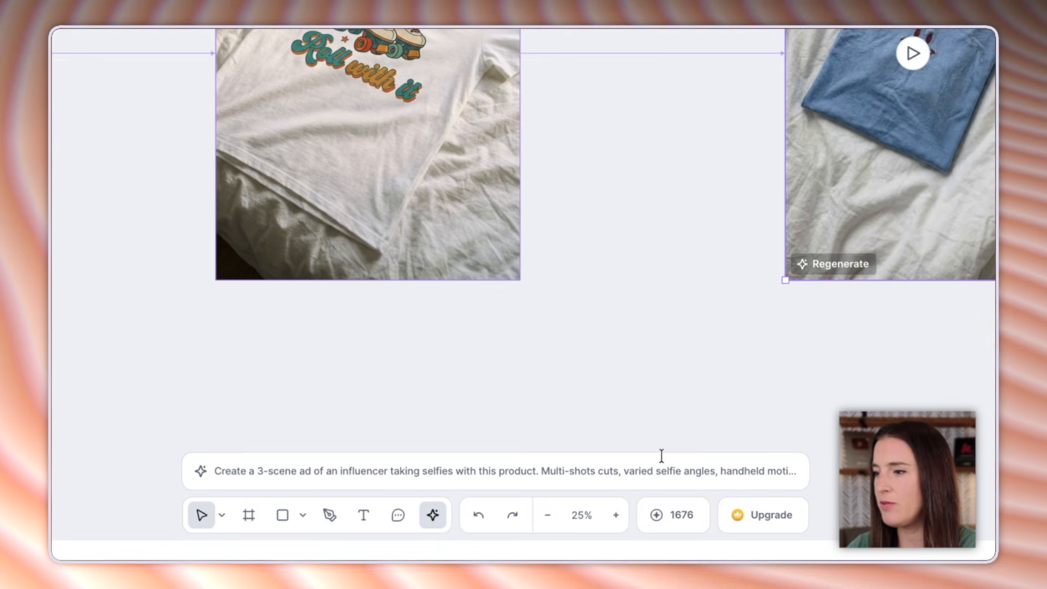
{"action": "left_click", "coordinate": [612, 469]}
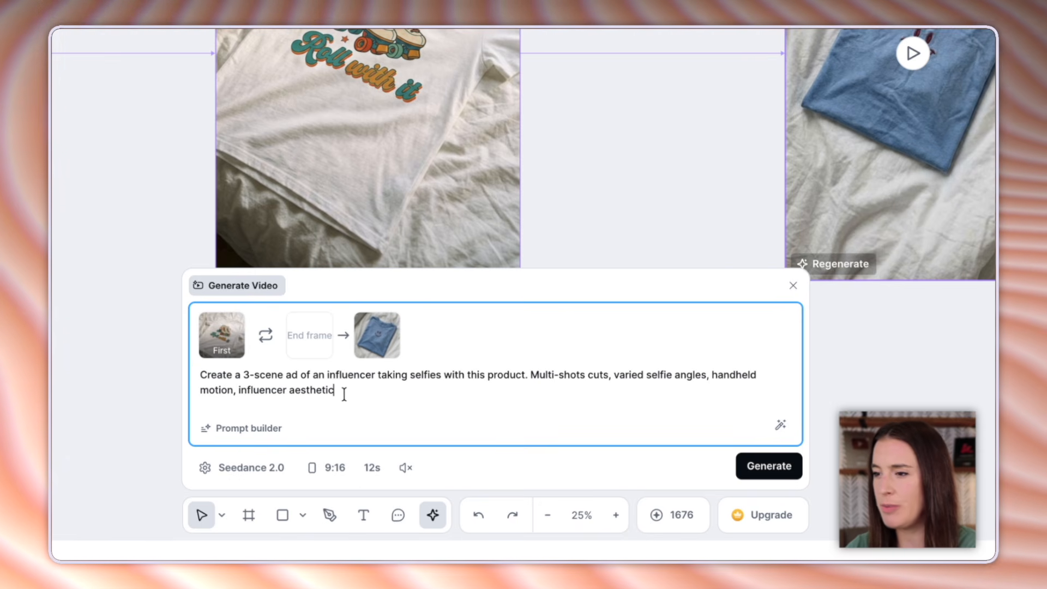
{"action": "type", "text": ". "}
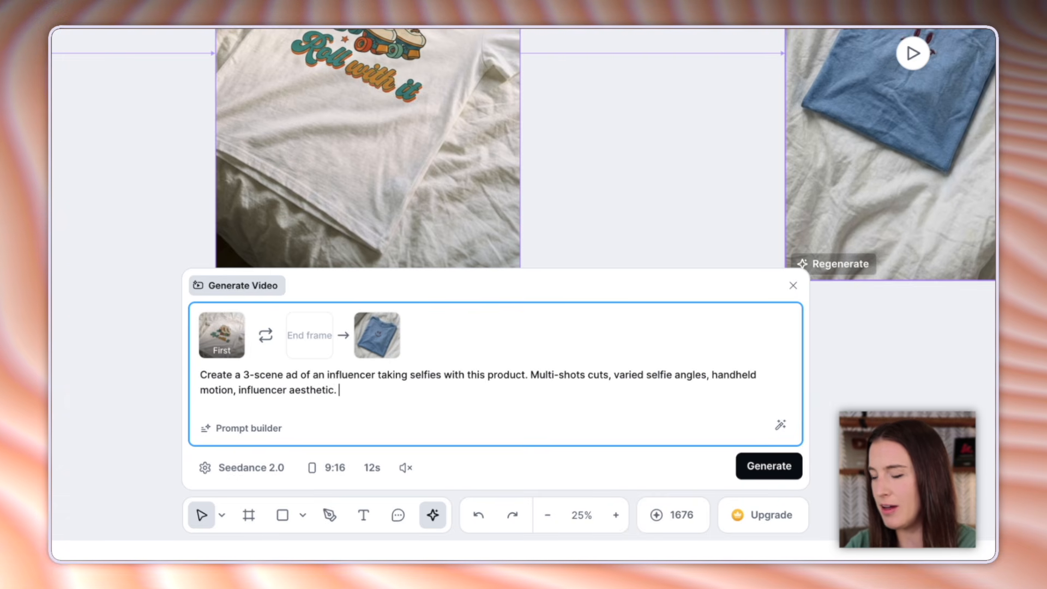
{"action": "type", "text": "The setting s"}
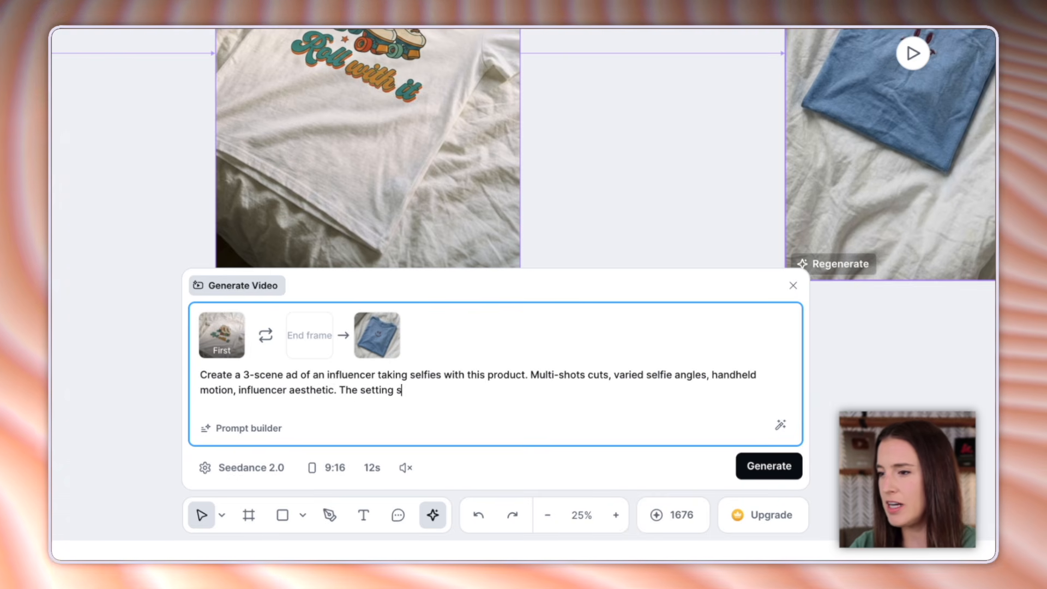
{"action": "type", "text": "hould be a calm beach."}
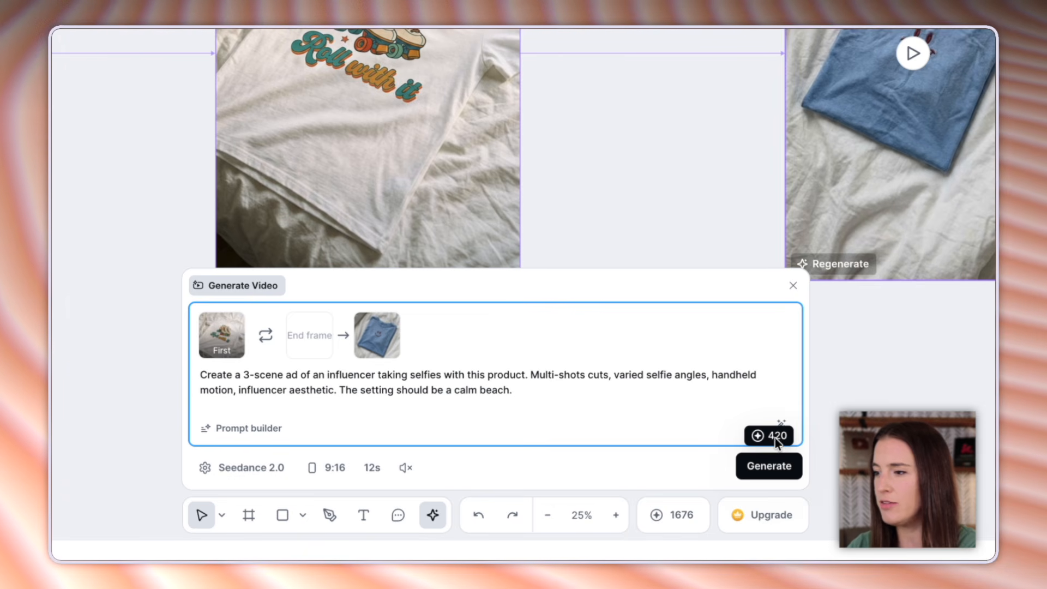
{"action": "left_click", "coordinate": [768, 466]}
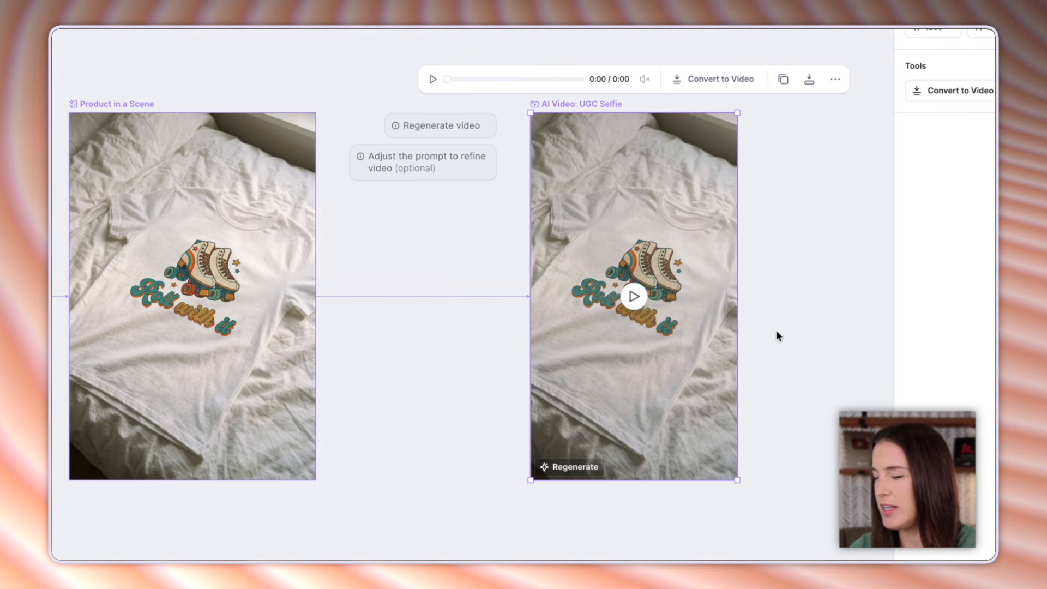
- Preview the generated "Roll with it" shirt video, pause it, and export it with Quick Export
{"action": "left_click", "coordinate": [634, 298]}
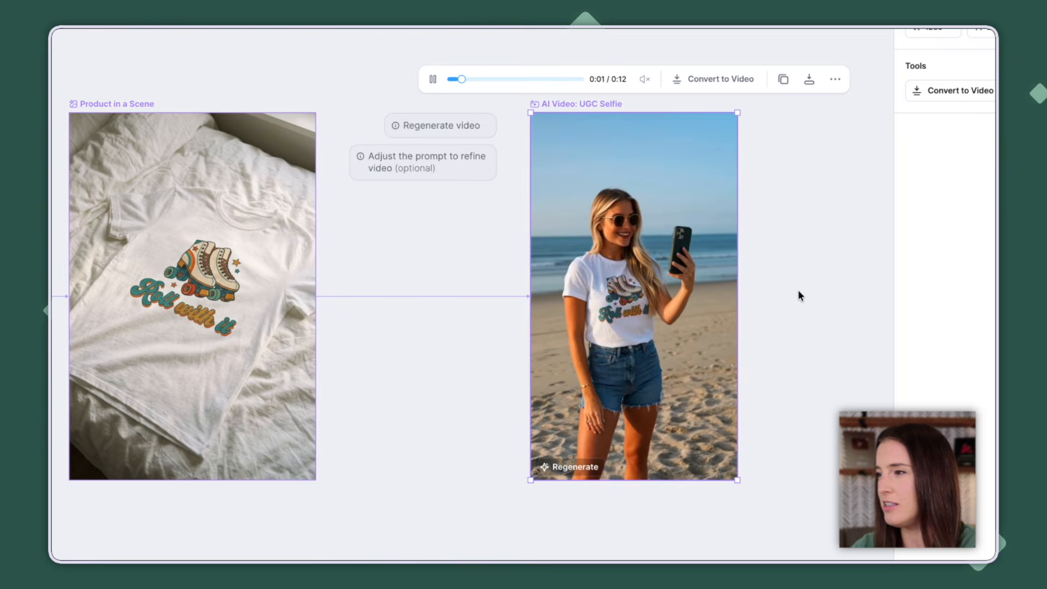
{"action": "left_click", "coordinate": [634, 297]}
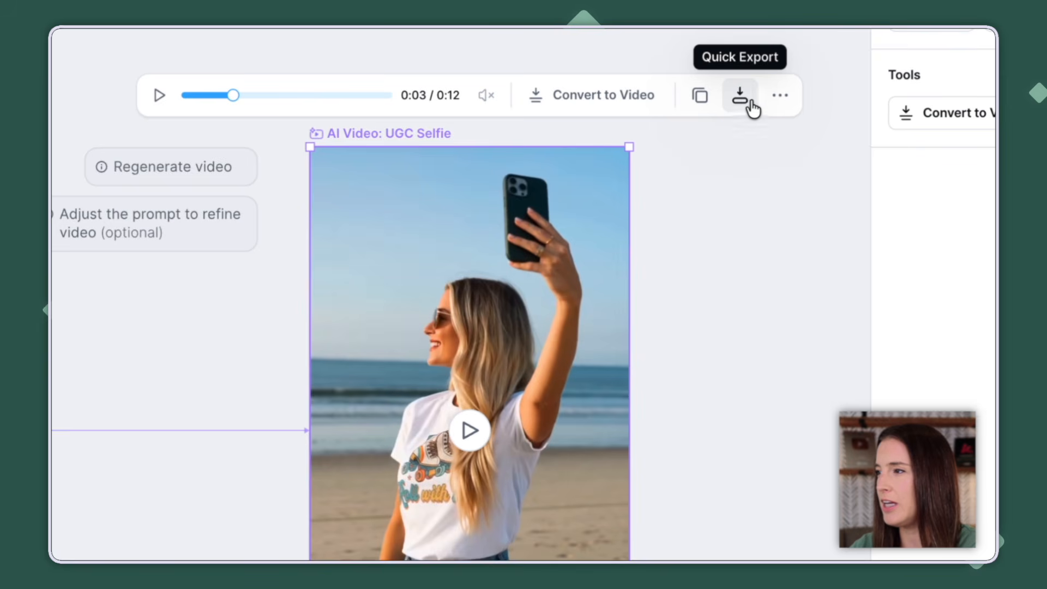
{"action": "left_click", "coordinate": [809, 79]}
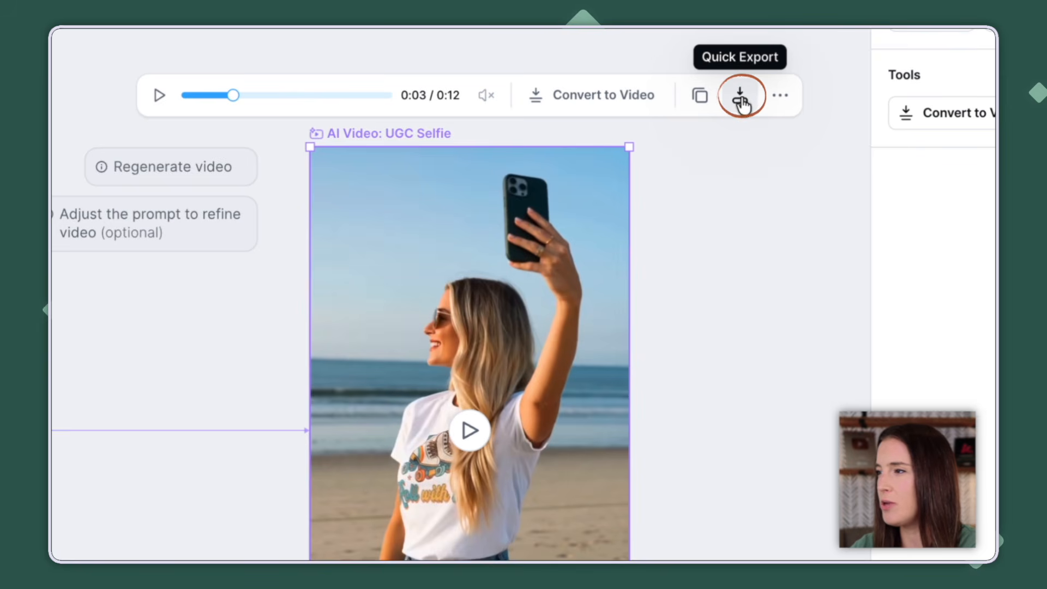
- Quick-export the generated beach selfie video of the "Roll with it" T-shirt
{"action": "left_click", "coordinate": [741, 100]}
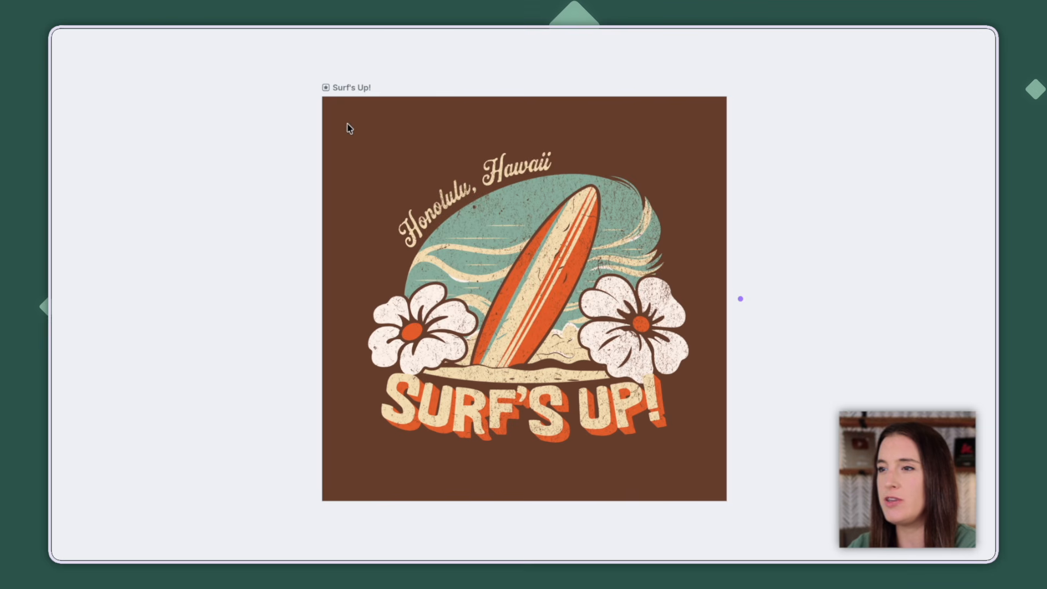
- Add a mockup of the "Surf's Up!" design and, searching for "mug", swap it to the mug in front of green foliage
{"action": "left_click", "coordinate": [327, 88]}
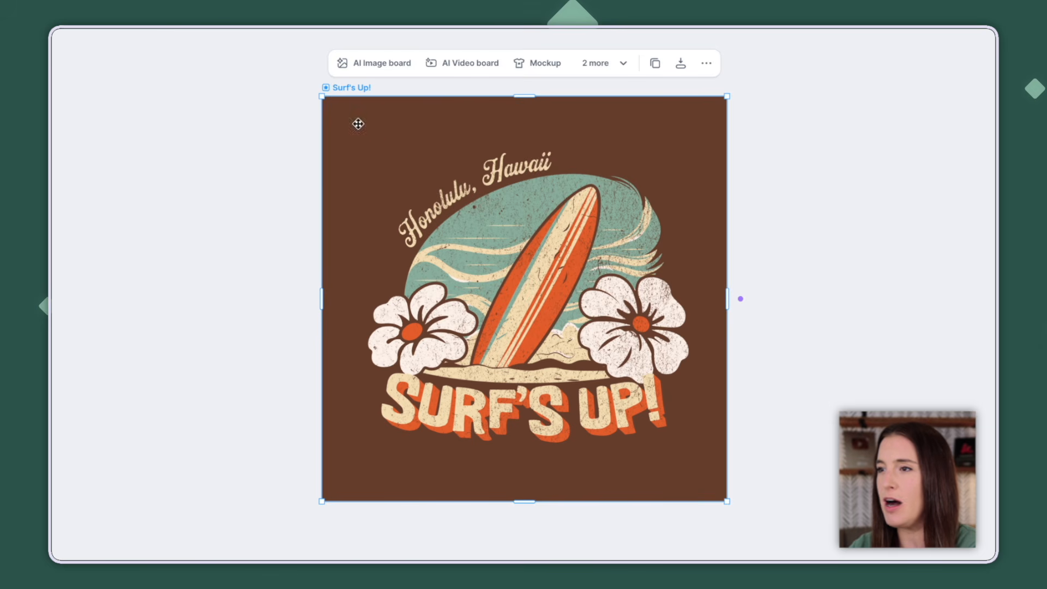
{"action": "left_click", "coordinate": [538, 64]}
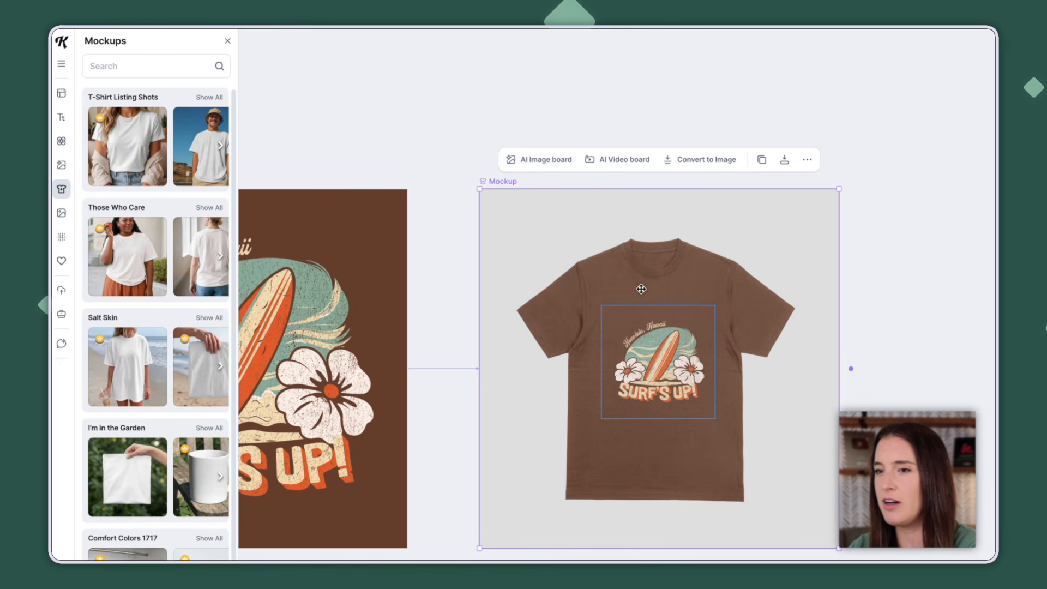
{"action": "left_click", "coordinate": [141, 71]}
{"action": "type", "text": "mug"}
{"action": "key", "text": "Return"}
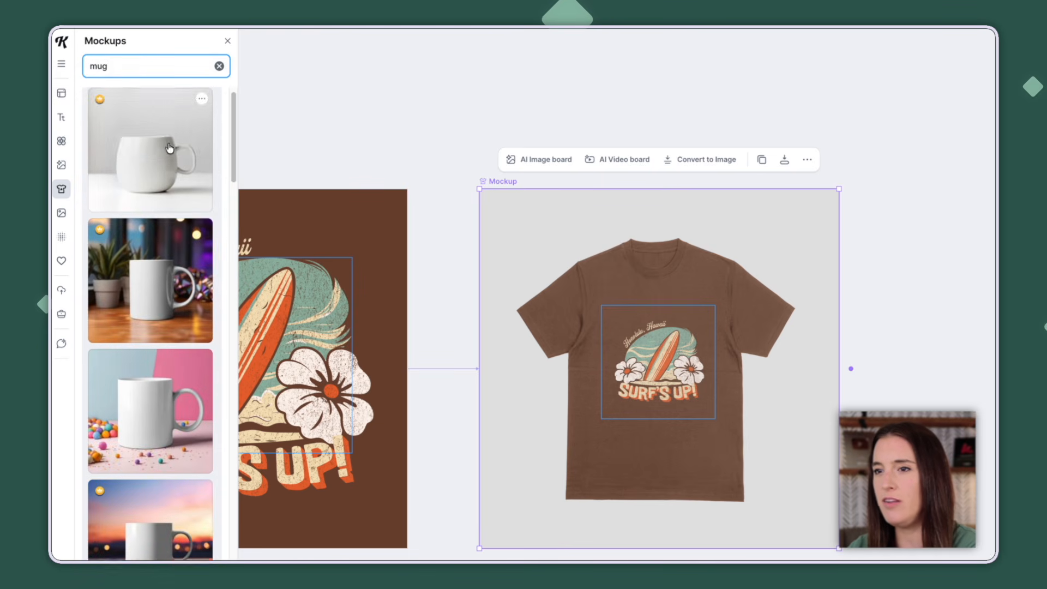
{"action": "scroll", "coordinate": [169, 147], "scroll_direction": "down", "scroll_amount": 6}
{"action": "scroll", "coordinate": [169, 145], "scroll_direction": "down", "scroll_amount": 10}
{"action": "left_click", "coordinate": [154, 362]}
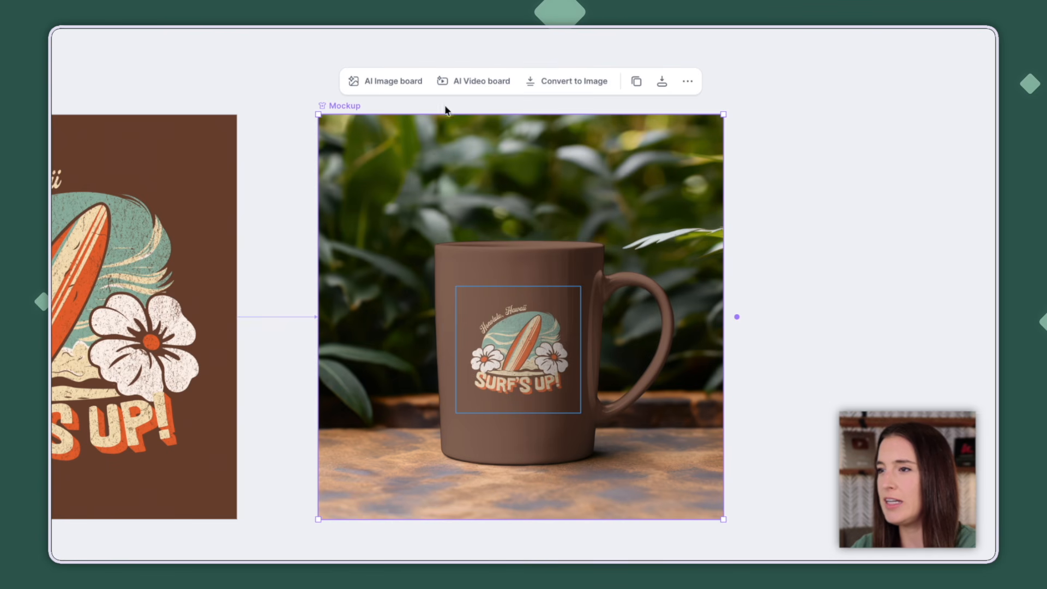
- Add an AI Video board to the mug mockup and make its video description ready for input
{"action": "left_click", "coordinate": [462, 83]}
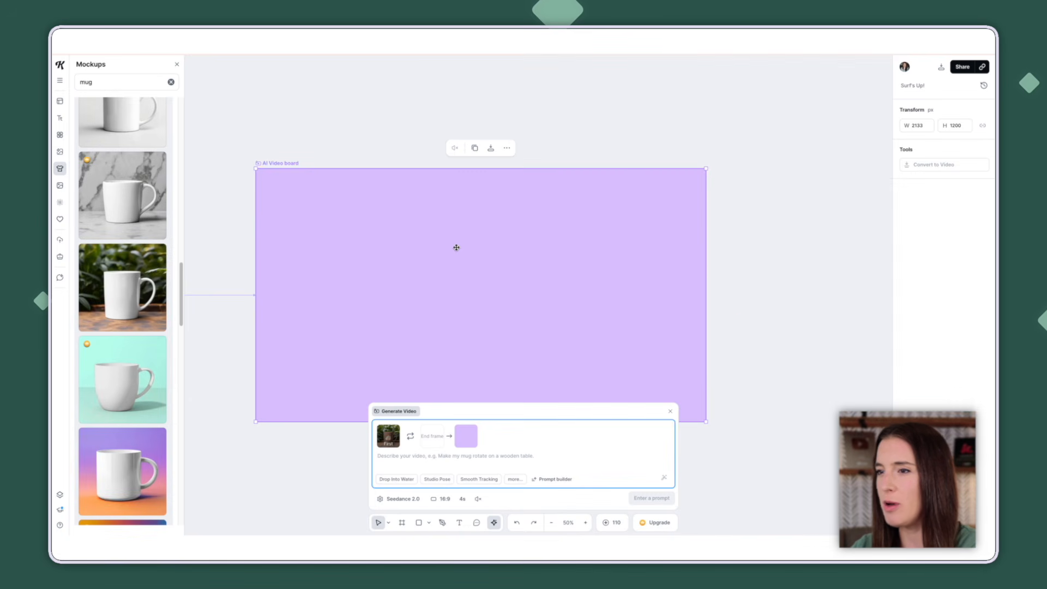
{"action": "left_click_drag", "start_coordinate": [237, 479], "coordinate": [408, 427]}
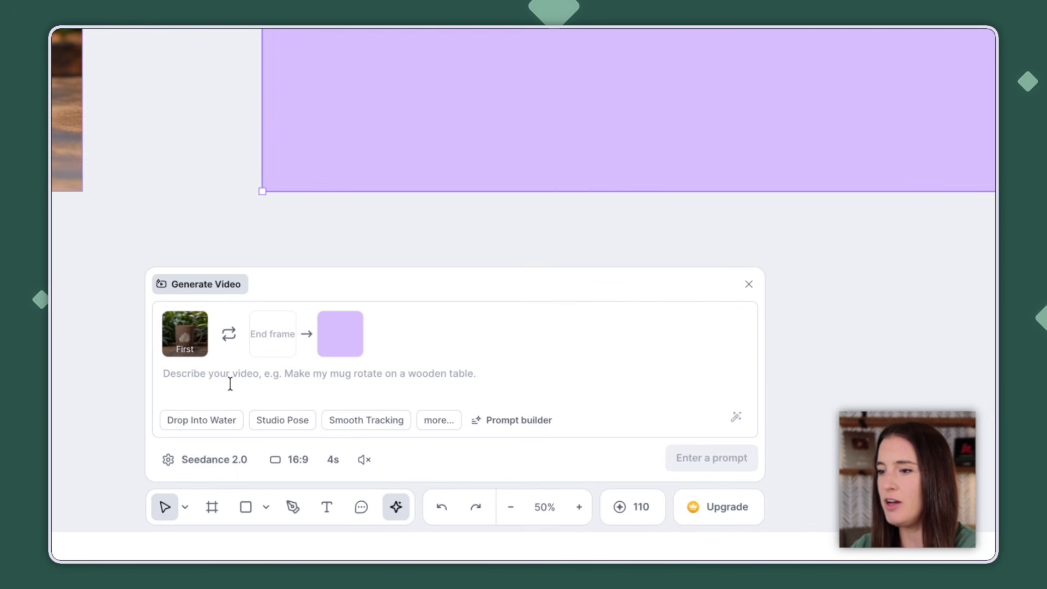
{"action": "left_click", "coordinate": [201, 386]}
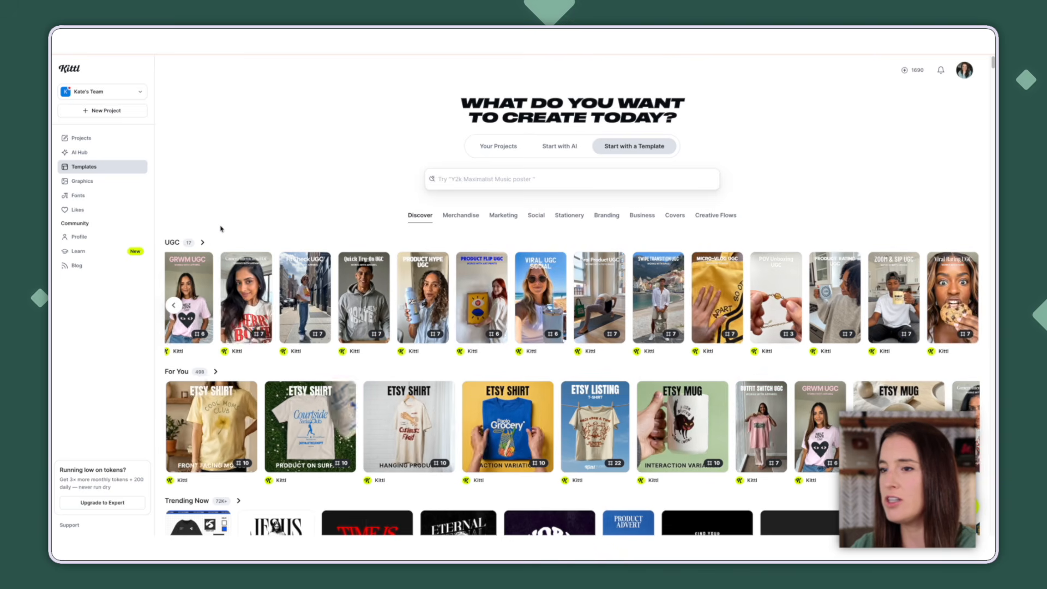
- Open the Zoom & Sip UGC template from the UGC templates as a new project
{"action": "mouse_move", "coordinate": [416, 294]}
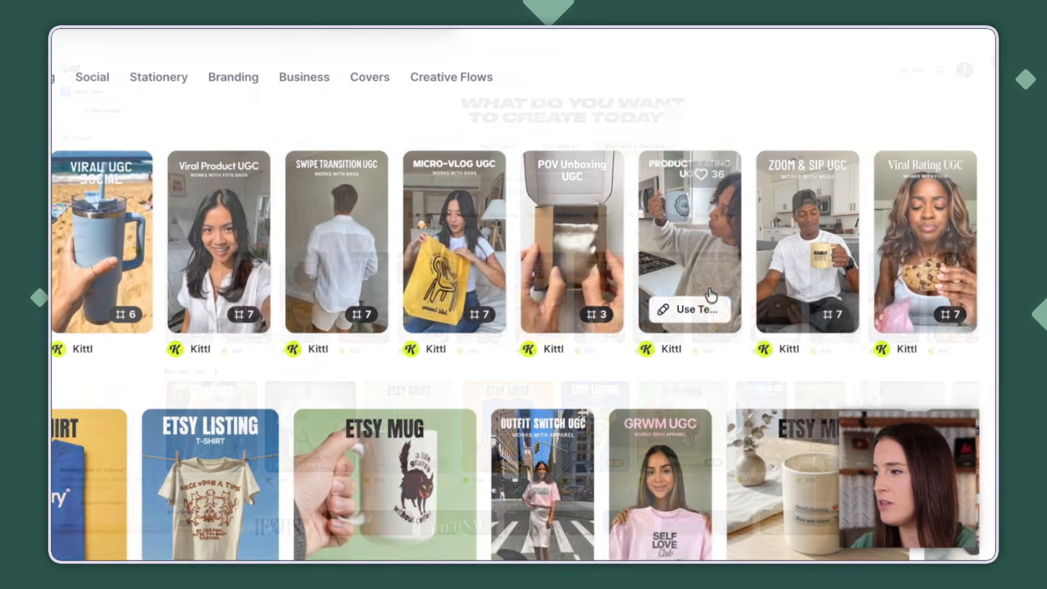
{"action": "mouse_move", "coordinate": [900, 297]}
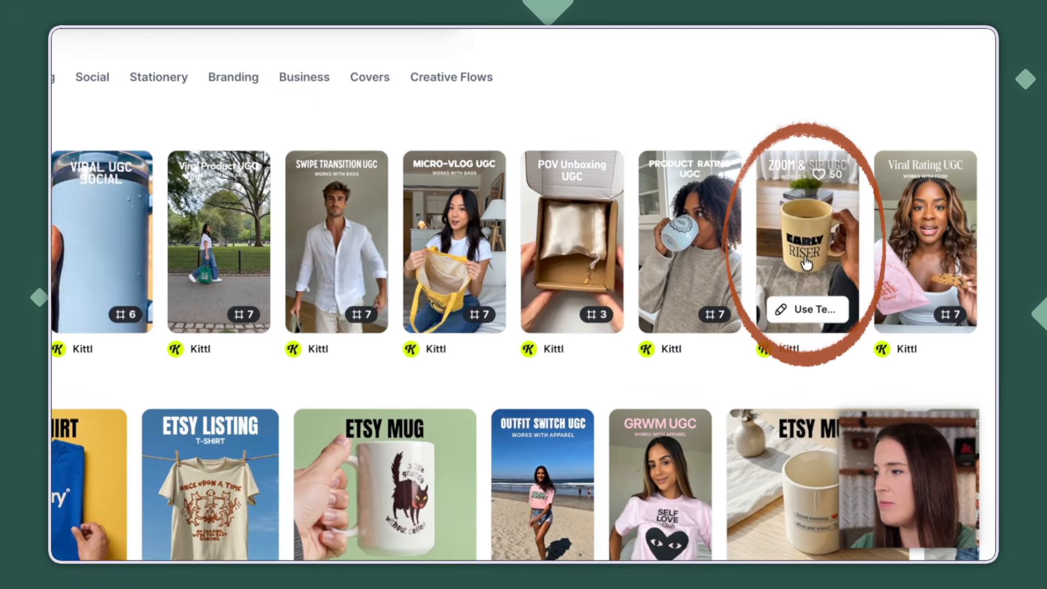
{"action": "left_click", "coordinate": [806, 276]}
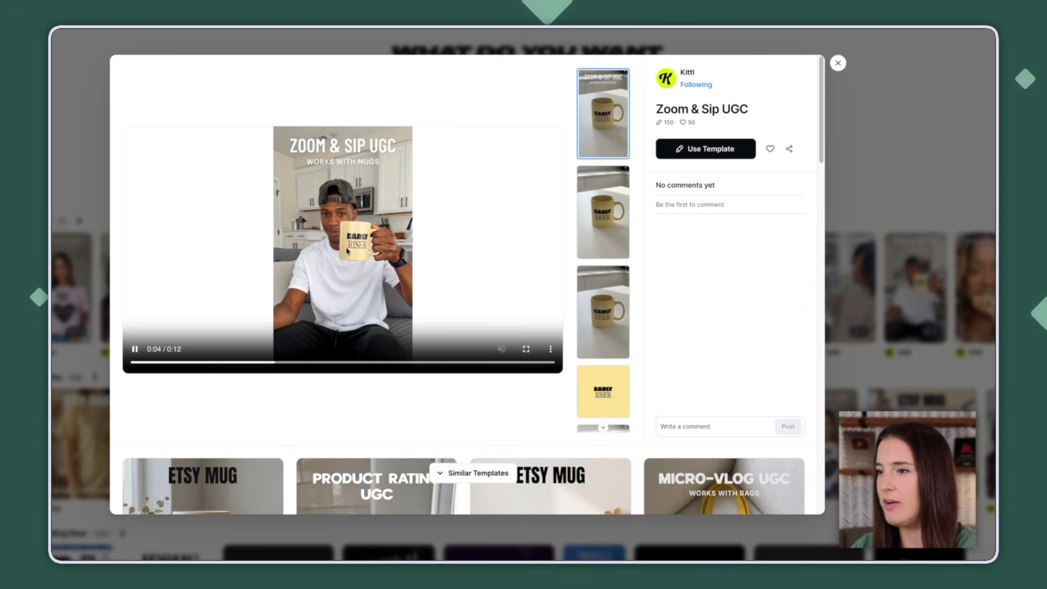
{"action": "left_click", "coordinate": [729, 155]}
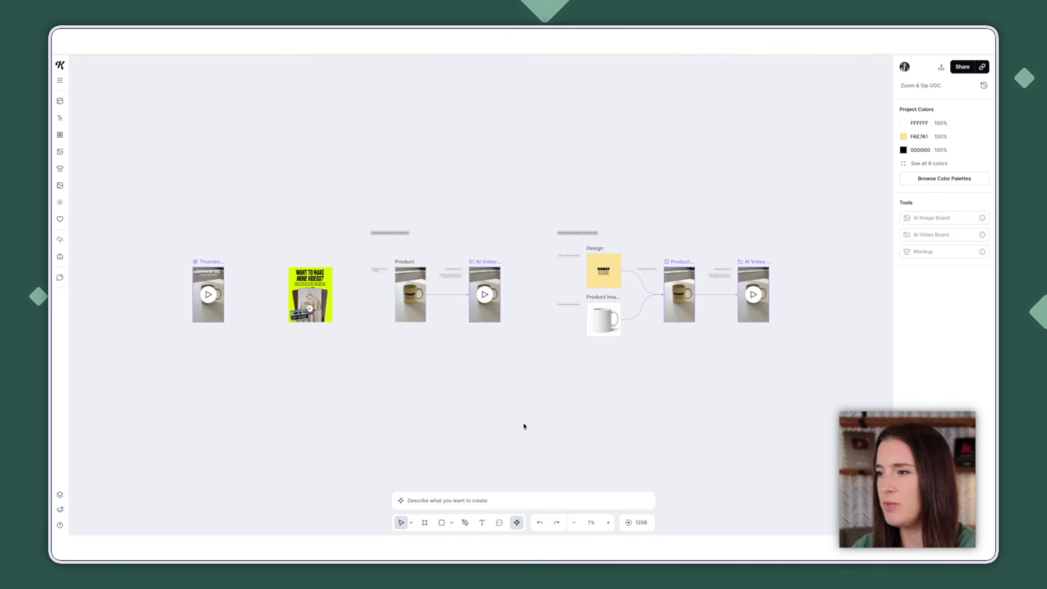
- Copy the full prompt of the template's first AI video and paste it into the mug's AI Video board prompt
{"action": "left_click", "coordinate": [486, 317]}
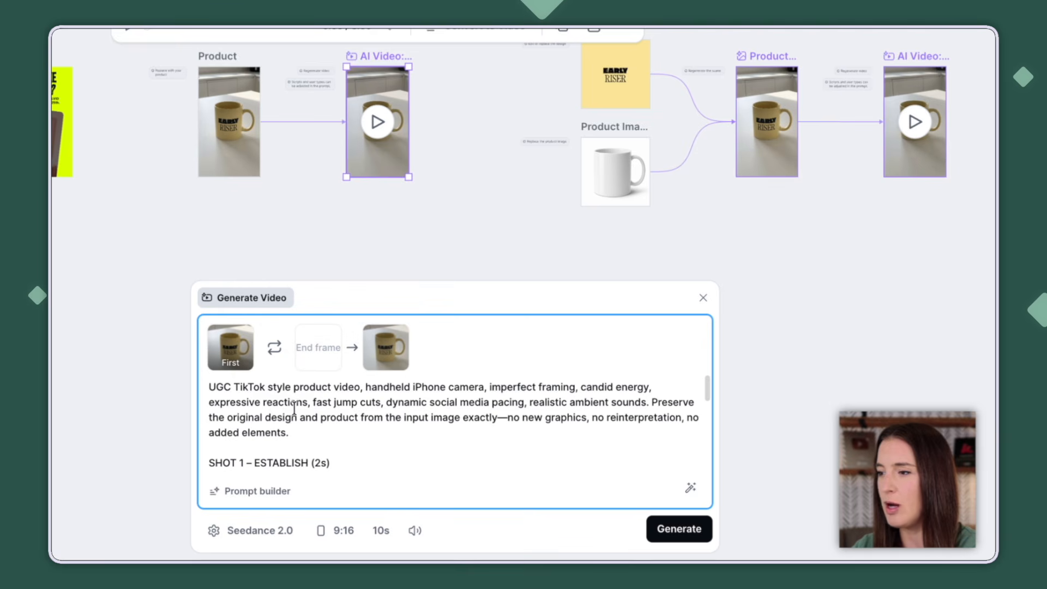
{"action": "scroll", "coordinate": [329, 437], "scroll_direction": "down", "scroll_amount": 15}
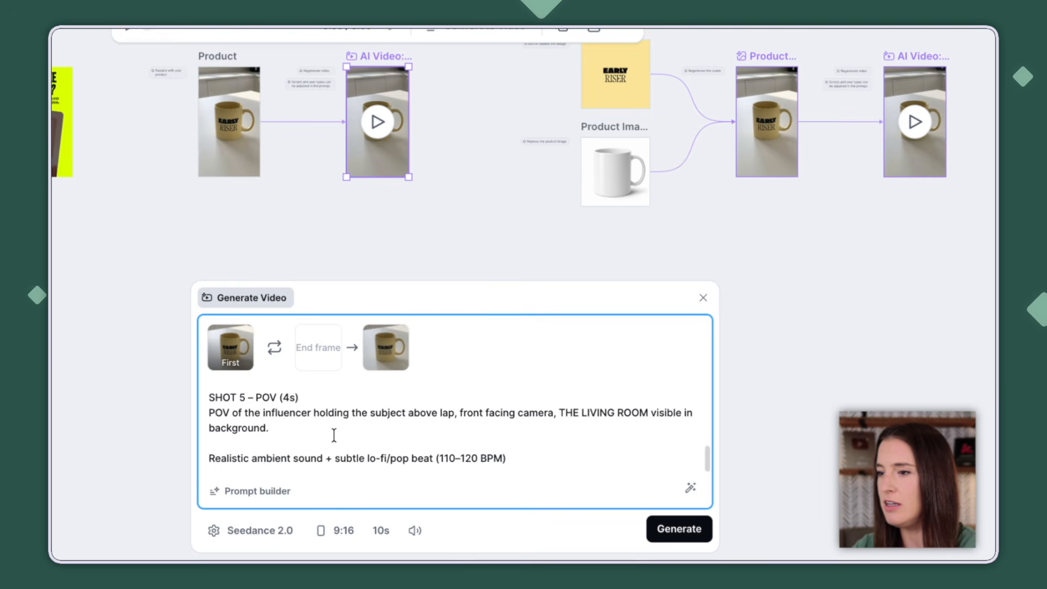
{"action": "scroll", "coordinate": [348, 427], "scroll_direction": "up", "scroll_amount": 2}
{"action": "scroll", "coordinate": [348, 428], "scroll_direction": "down", "scroll_amount": 2}
{"action": "left_click_drag", "start_coordinate": [515, 458], "coordinate": [185, 303]}
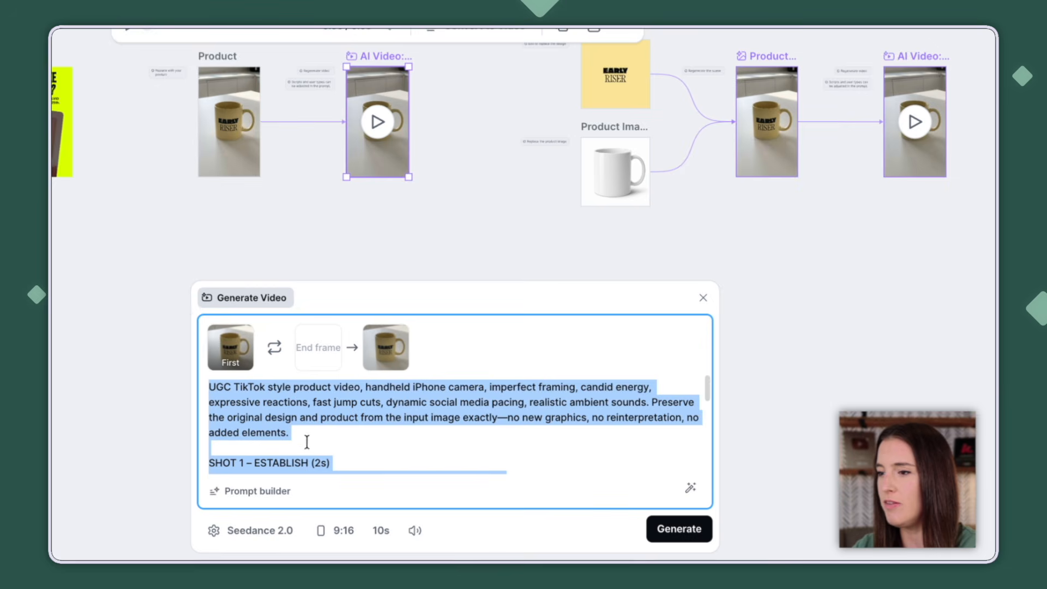
{"action": "right_click", "coordinate": [275, 422]}
{"action": "left_click", "coordinate": [305, 253]}
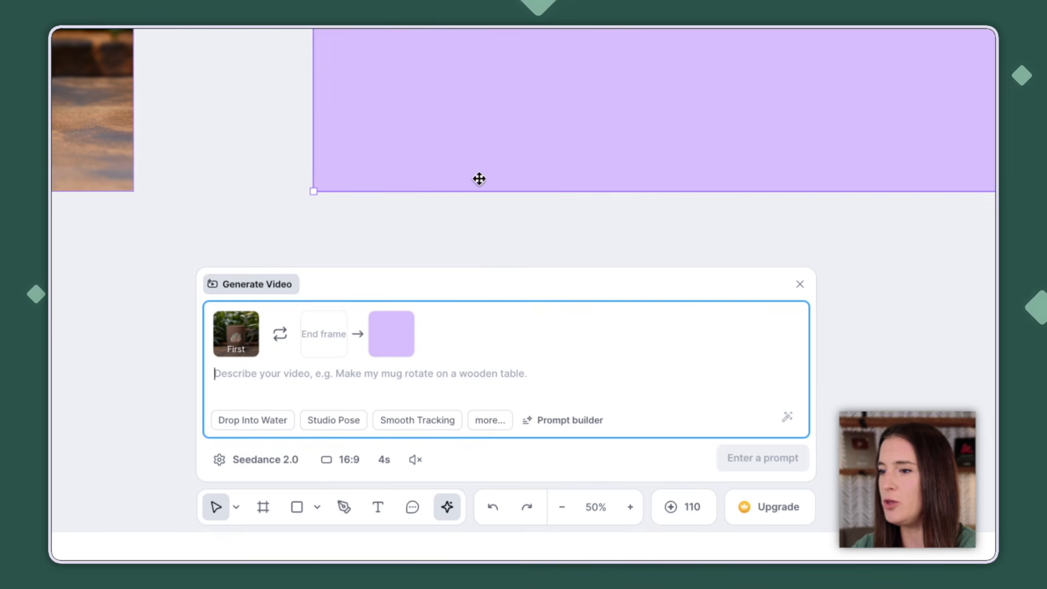
{"action": "right_click", "coordinate": [246, 376]}
{"action": "left_click", "coordinate": [288, 345]}
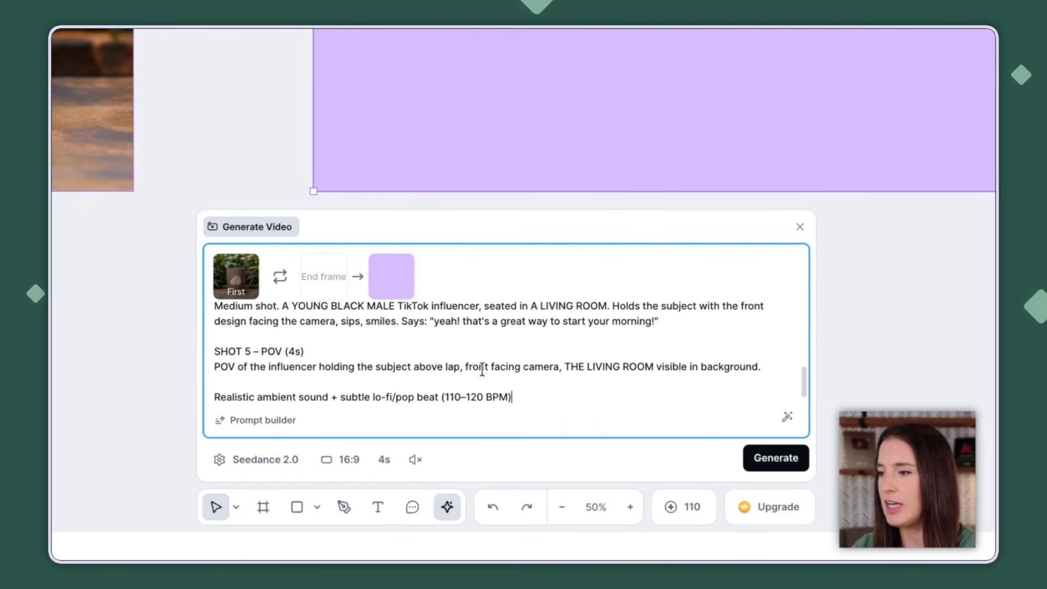
- Change the spoken line in the prompt's SHOT 4 to "yeah! that's a great way to start your day!"
{"action": "scroll", "coordinate": [482, 371], "scroll_direction": "up", "scroll_amount": 10}
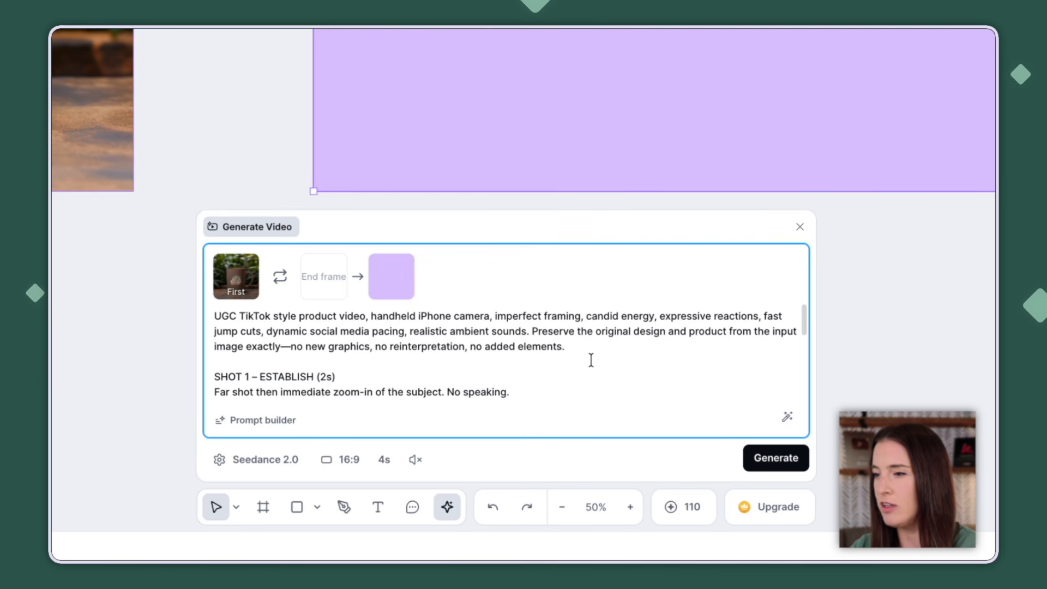
{"action": "scroll", "coordinate": [590, 355], "scroll_direction": "down", "scroll_amount": 10}
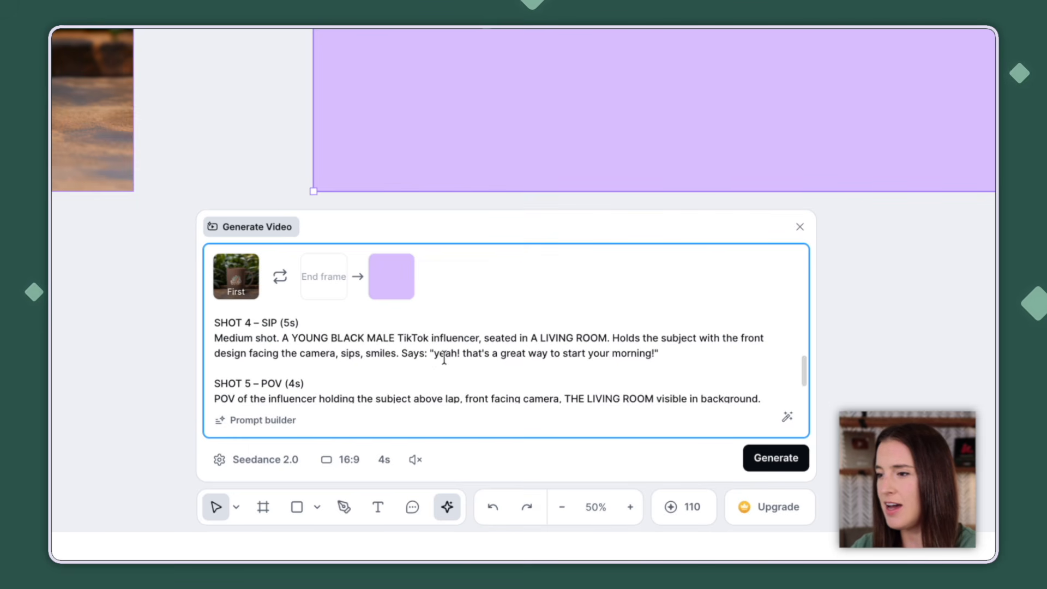
{"action": "left_click_drag", "start_coordinate": [652, 356], "coordinate": [616, 360]}
{"action": "type", "text": "day"}
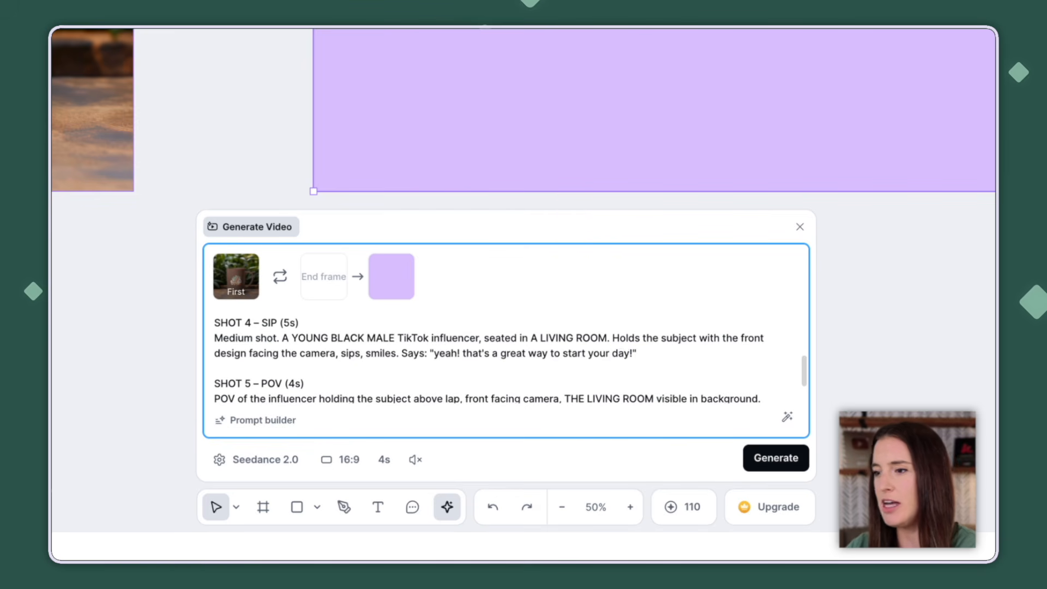
{"action": "scroll", "coordinate": [653, 357], "scroll_direction": "down", "scroll_amount": 2}
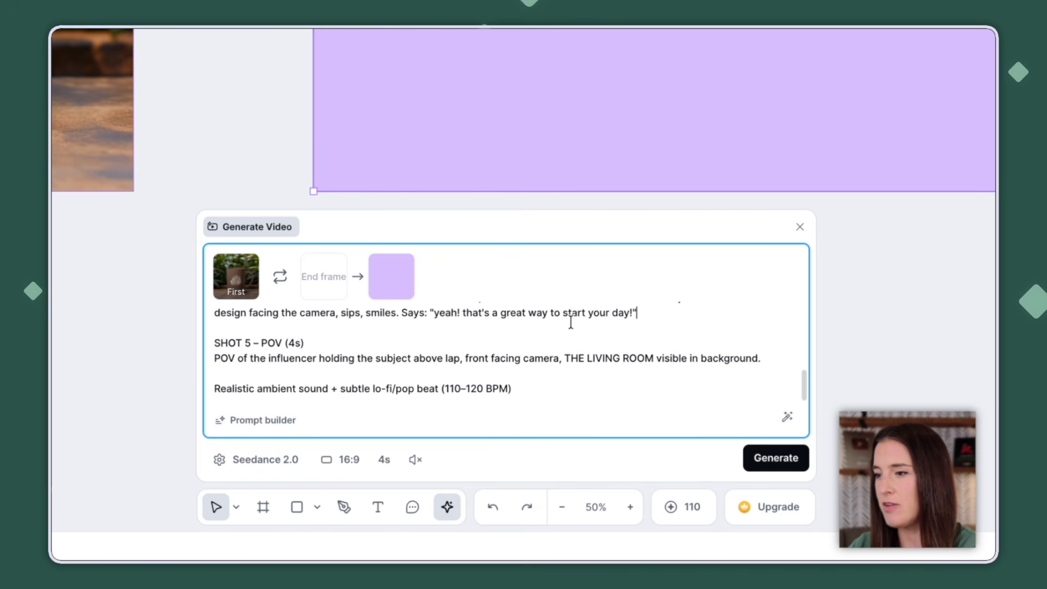
{"action": "scroll", "coordinate": [497, 387], "scroll_direction": "up", "scroll_amount": 1}
{"action": "scroll", "coordinate": [494, 384], "scroll_direction": "down", "scroll_amount": 1}
- Keep the Seedance 2.0 model, set the mug video to 9:16 with audio, and generate it
{"action": "left_click", "coordinate": [266, 460]}
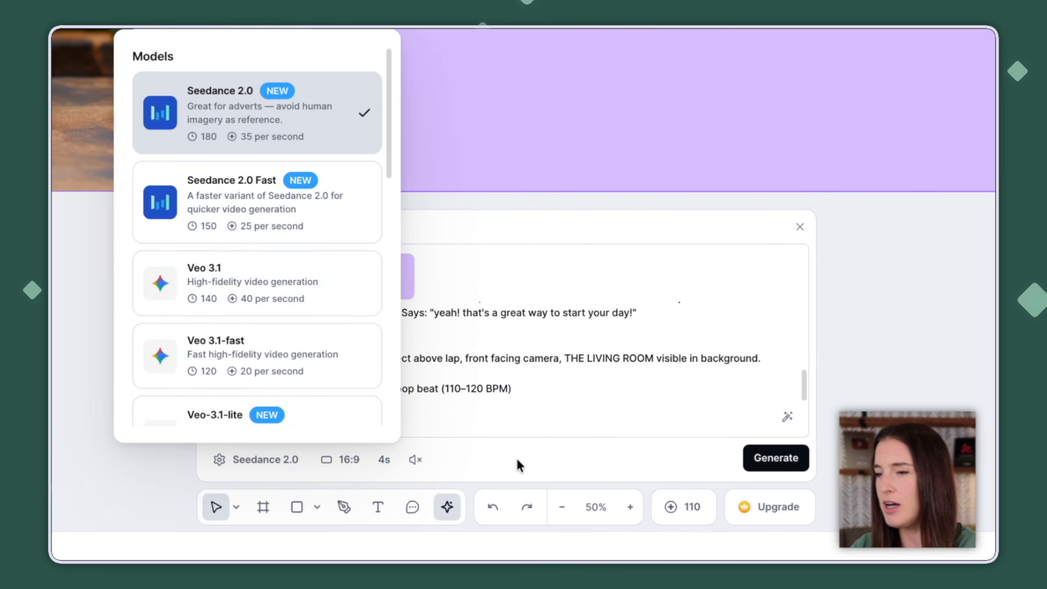
{"action": "left_click", "coordinate": [479, 460]}
{"action": "left_click", "coordinate": [343, 461]}
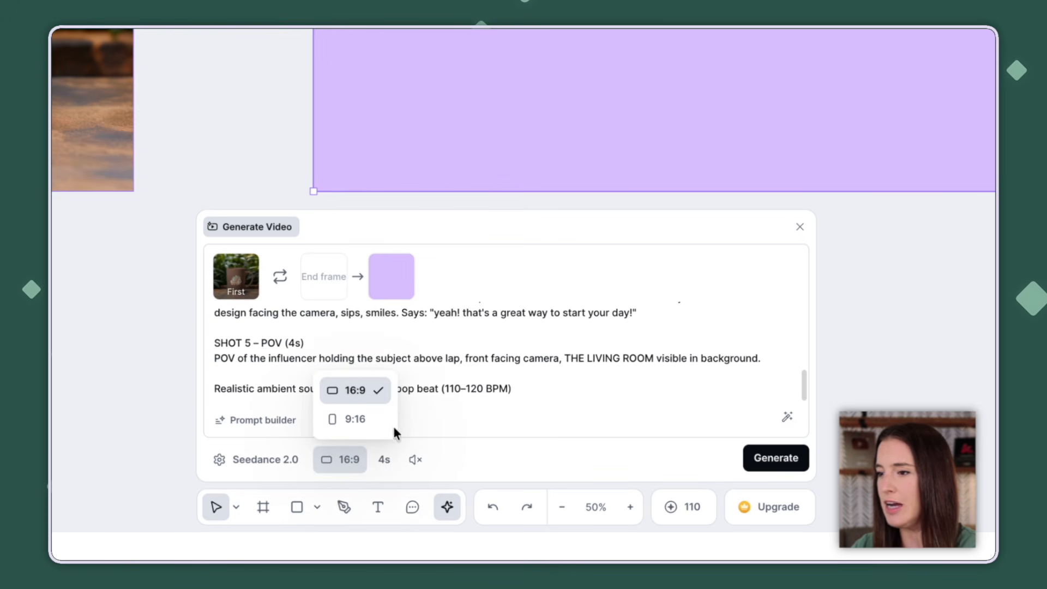
{"action": "left_click", "coordinate": [355, 419]}
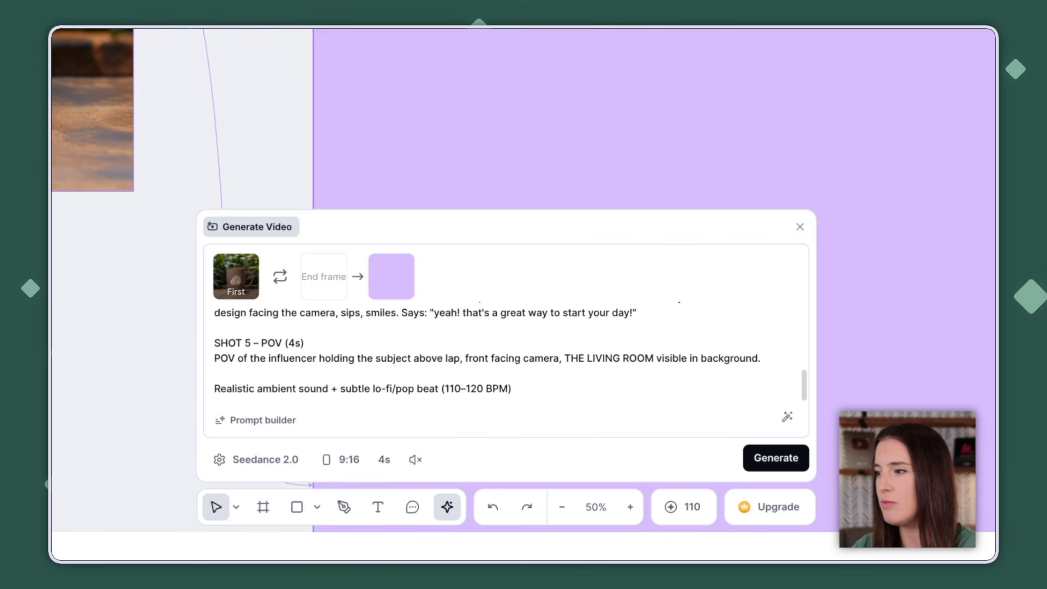
{"action": "left_click", "coordinate": [384, 461]}
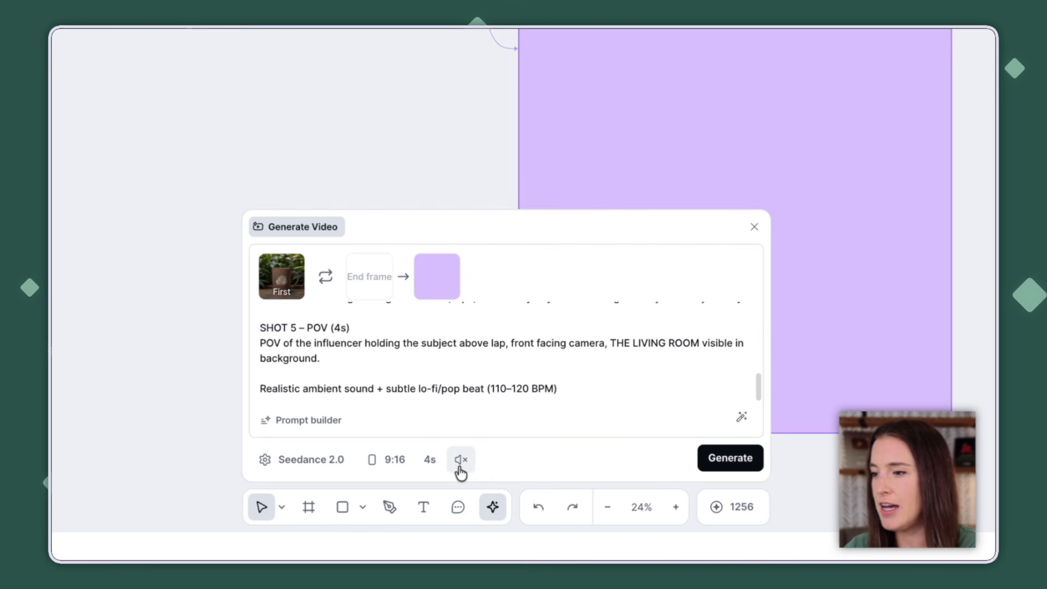
{"action": "left_click", "coordinate": [461, 461]}
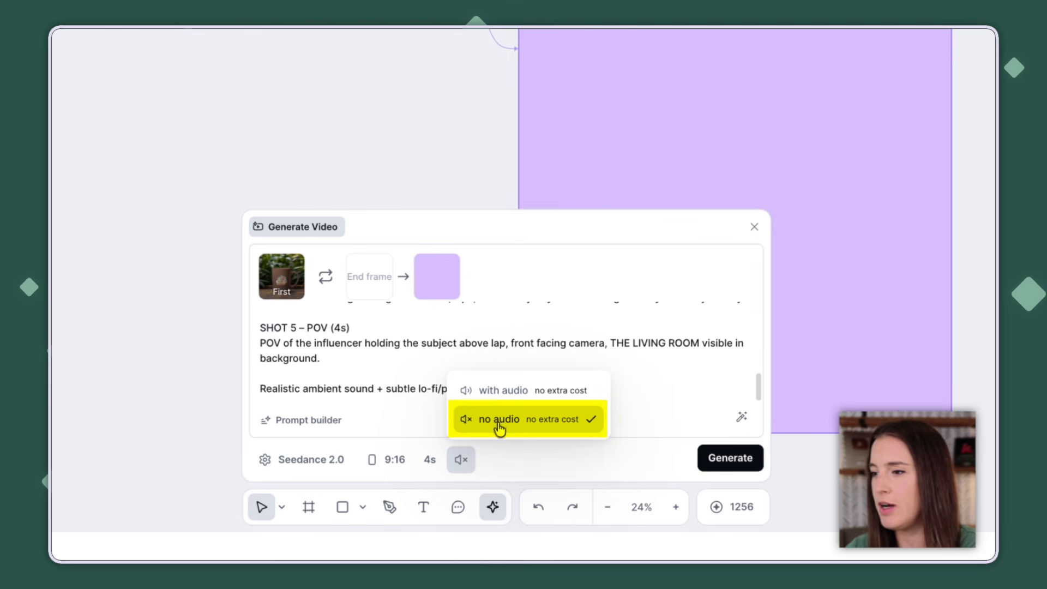
{"action": "left_click", "coordinate": [491, 396]}
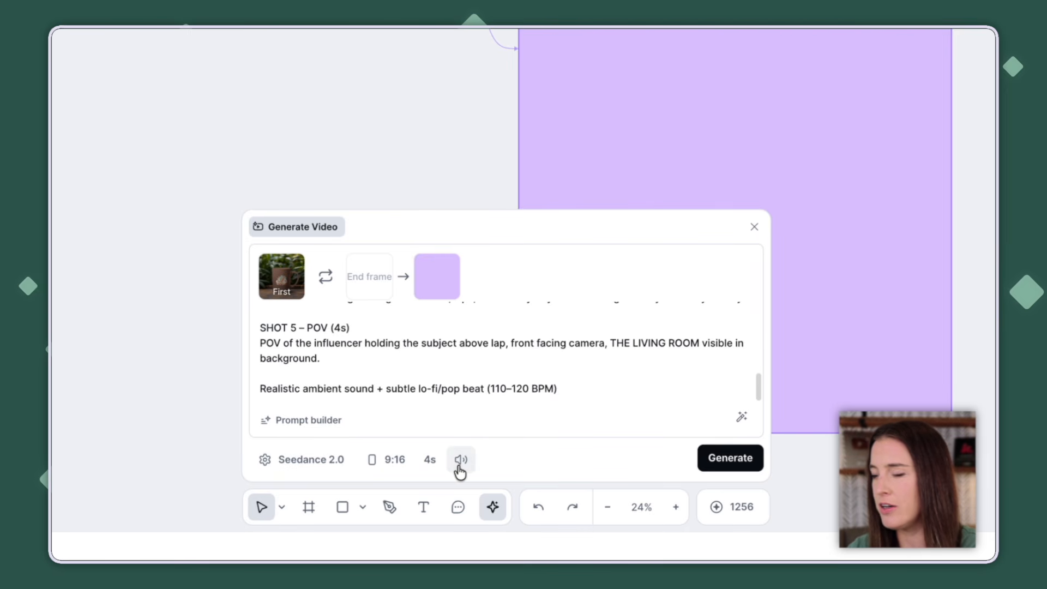
{"action": "left_click", "coordinate": [725, 463]}
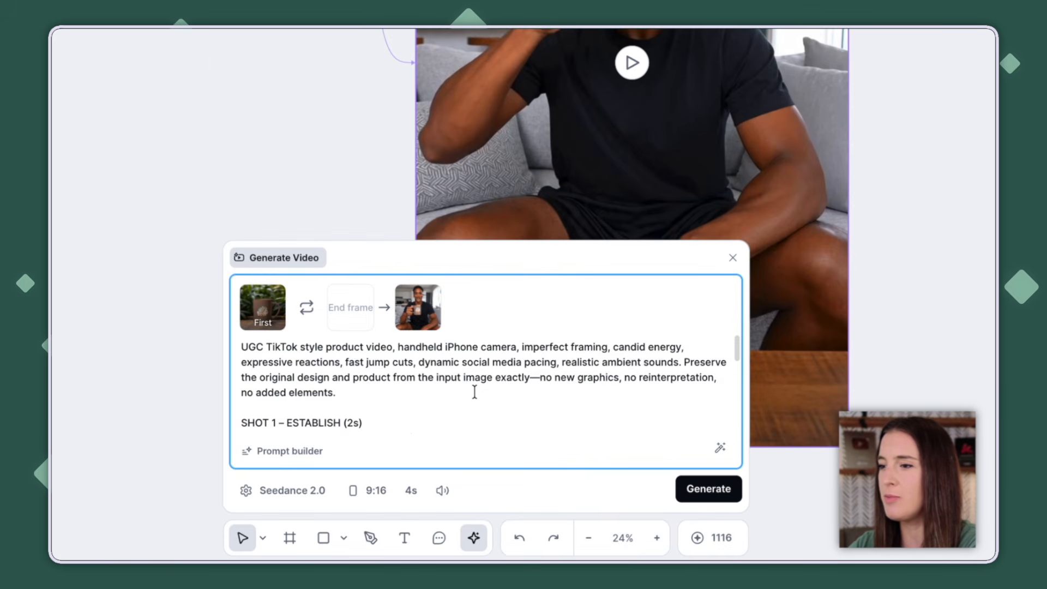
{"action": "scroll", "coordinate": [474, 391], "scroll_direction": "down", "scroll_amount": 5}
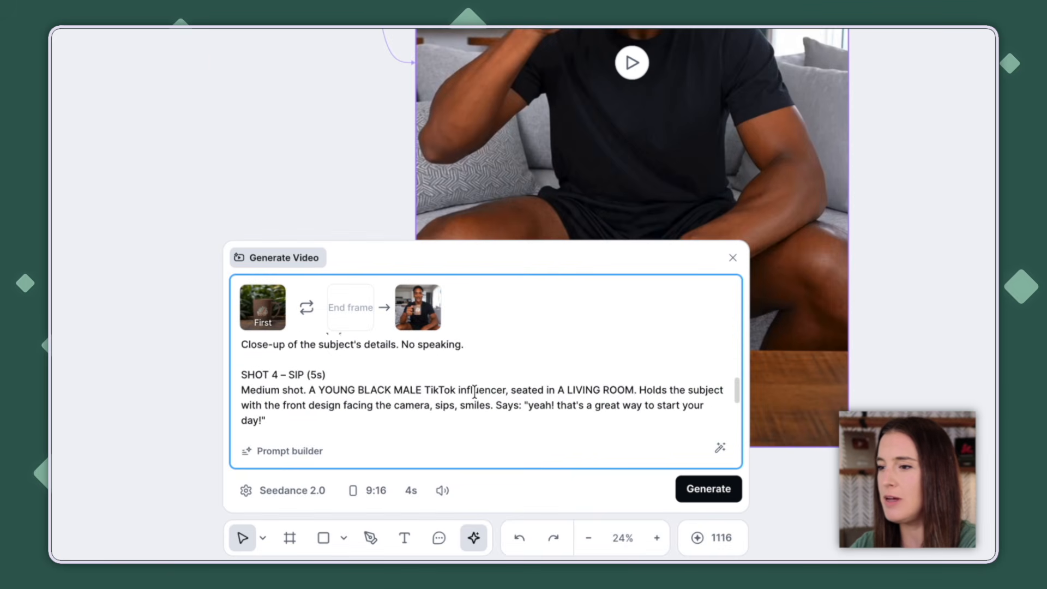
{"action": "scroll", "coordinate": [474, 391], "scroll_direction": "down", "scroll_amount": 1}
{"action": "scroll", "coordinate": [377, 395], "scroll_direction": "down", "scroll_amount": 3}
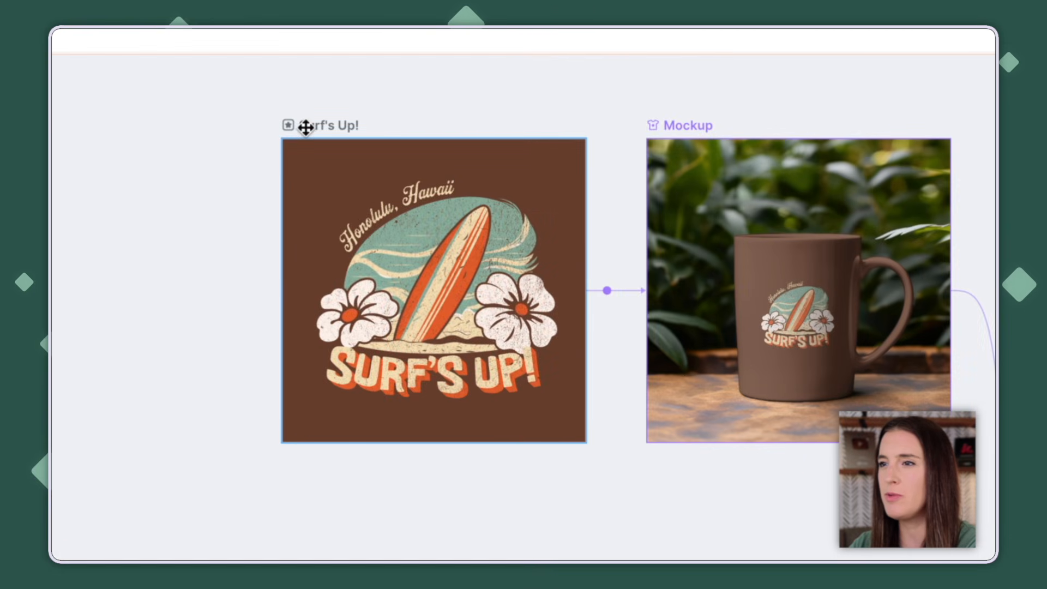
- Add a T-shirt mockup of the "Surf's Up!" design with its own AI Video board, and move the board below the mockup
{"action": "left_click", "coordinate": [305, 127]}
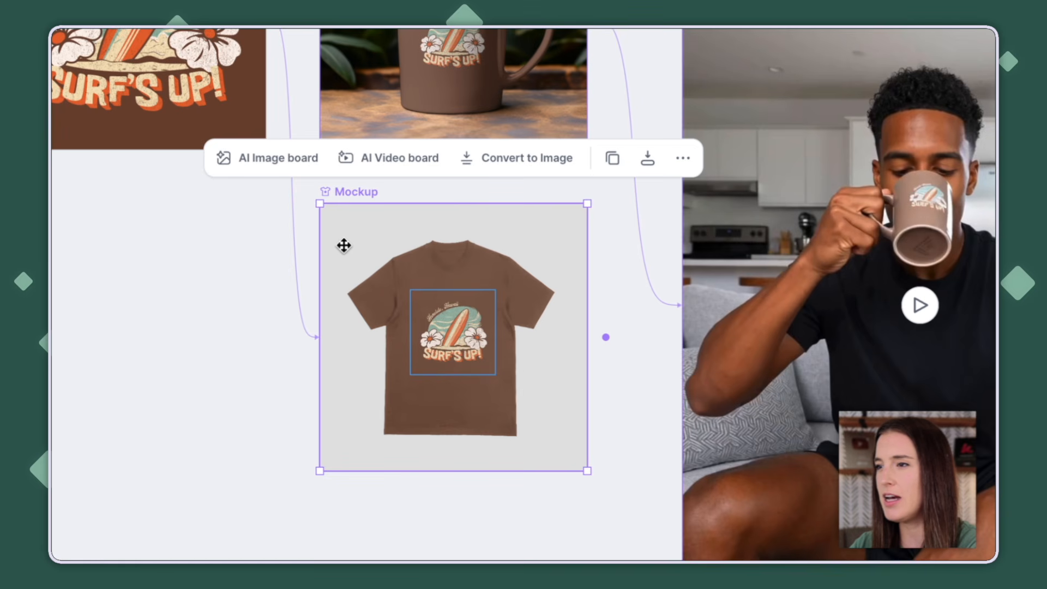
{"action": "left_click", "coordinate": [388, 163]}
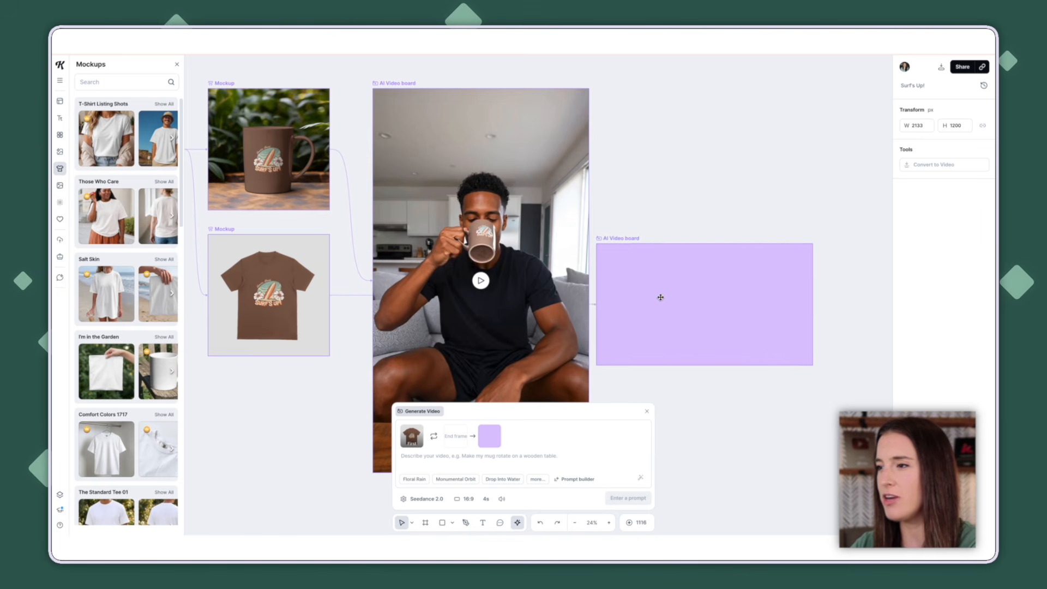
{"action": "left_click", "coordinate": [700, 294]}
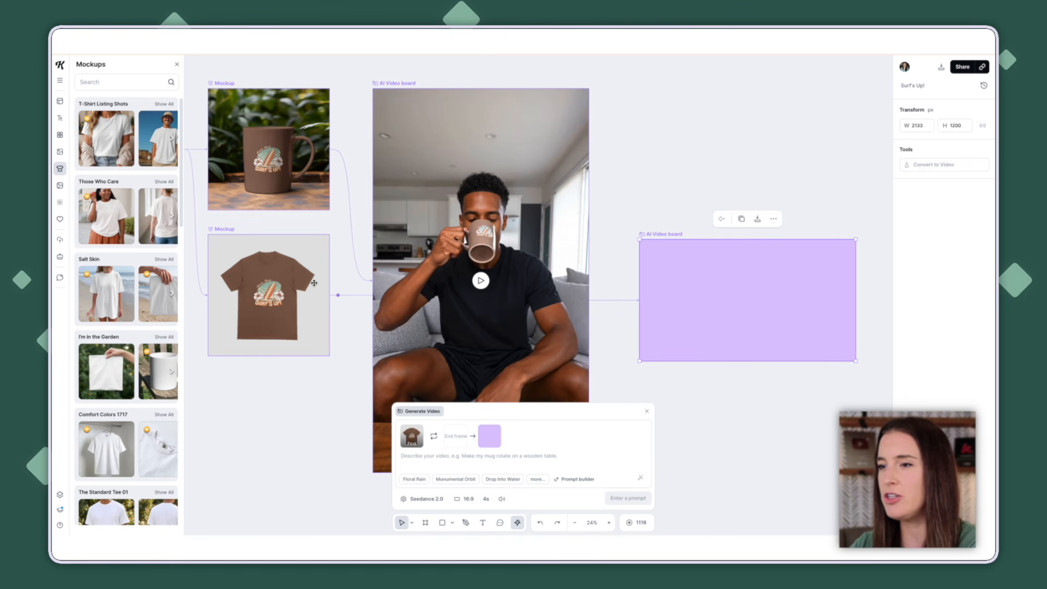
{"action": "left_click_drag", "start_coordinate": [686, 280], "coordinate": [185, 434]}
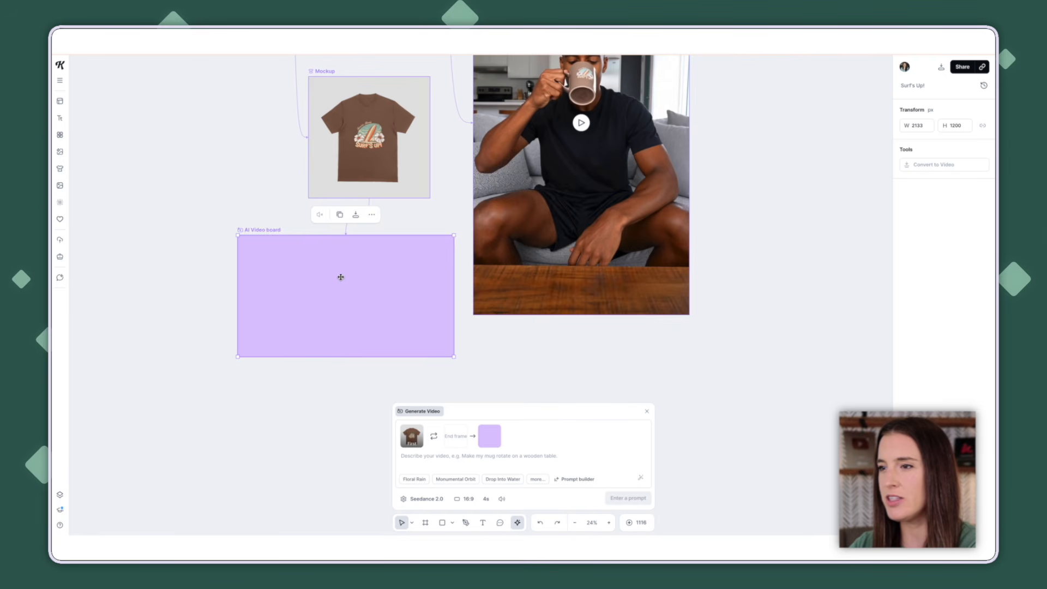
{"action": "left_click_drag", "start_coordinate": [341, 276], "coordinate": [331, 273]}
{"action": "scroll", "coordinate": [645, 268], "scroll_direction": "down", "scroll_amount": 2}
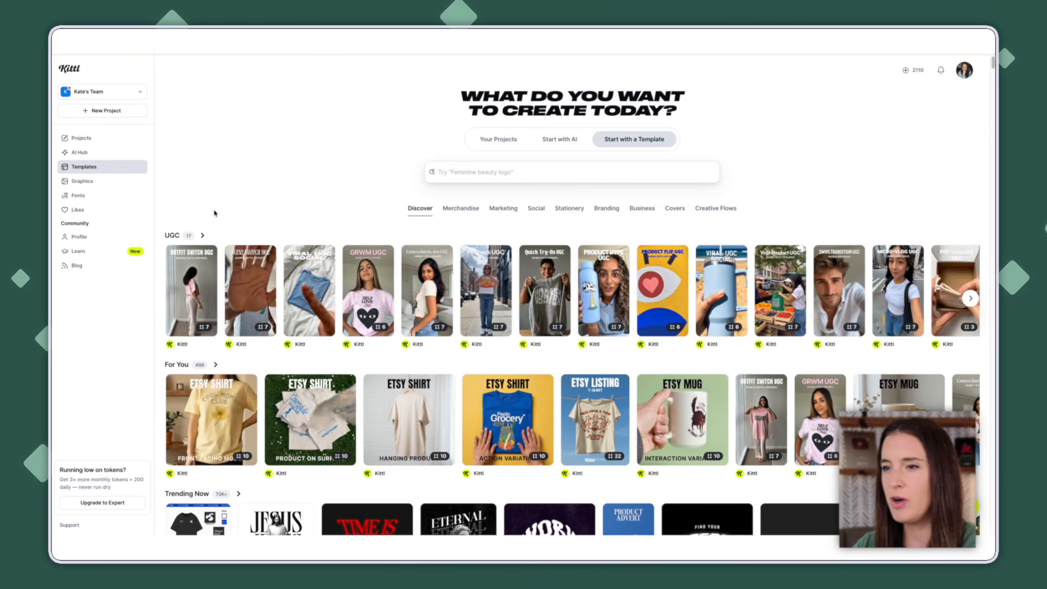
- Open the Outfit Switch UGC template and copy the full prompt of its T-shirt video
{"action": "mouse_move", "coordinate": [200, 283]}
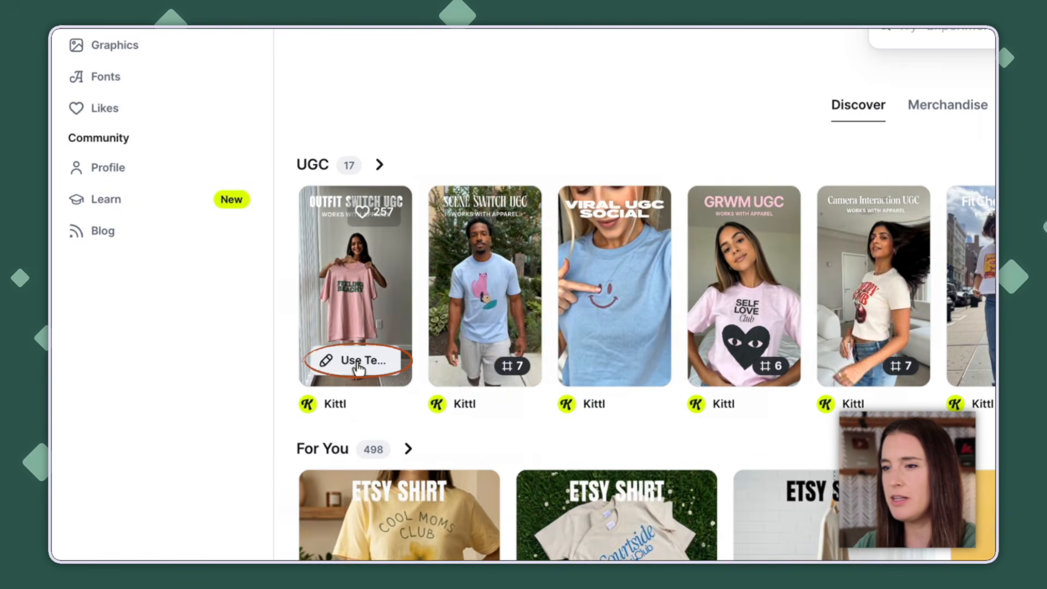
{"action": "left_click", "coordinate": [358, 363]}
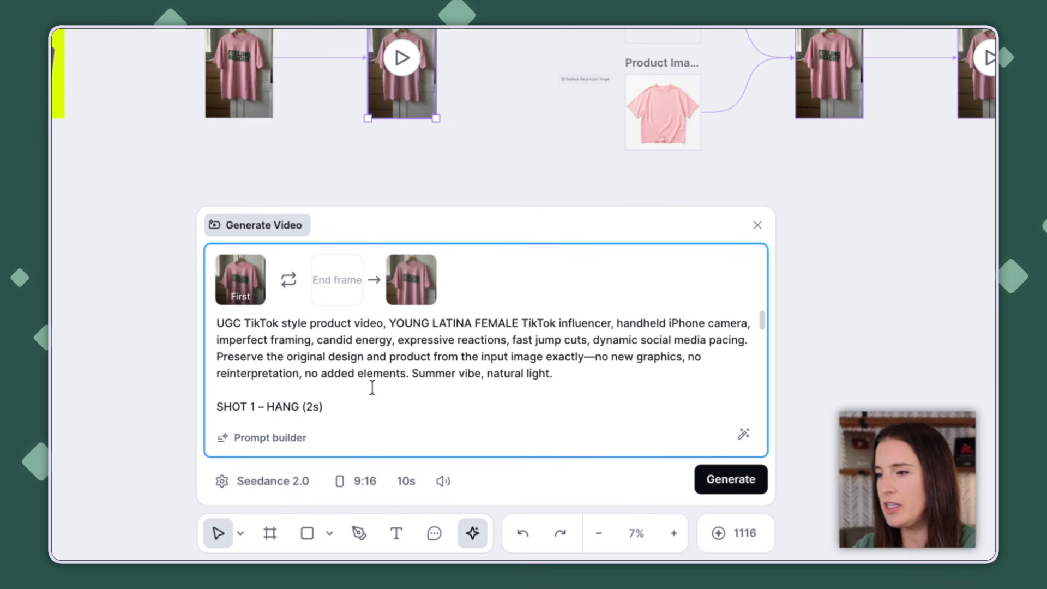
{"action": "scroll", "coordinate": [381, 386], "scroll_direction": "down", "scroll_amount": 10}
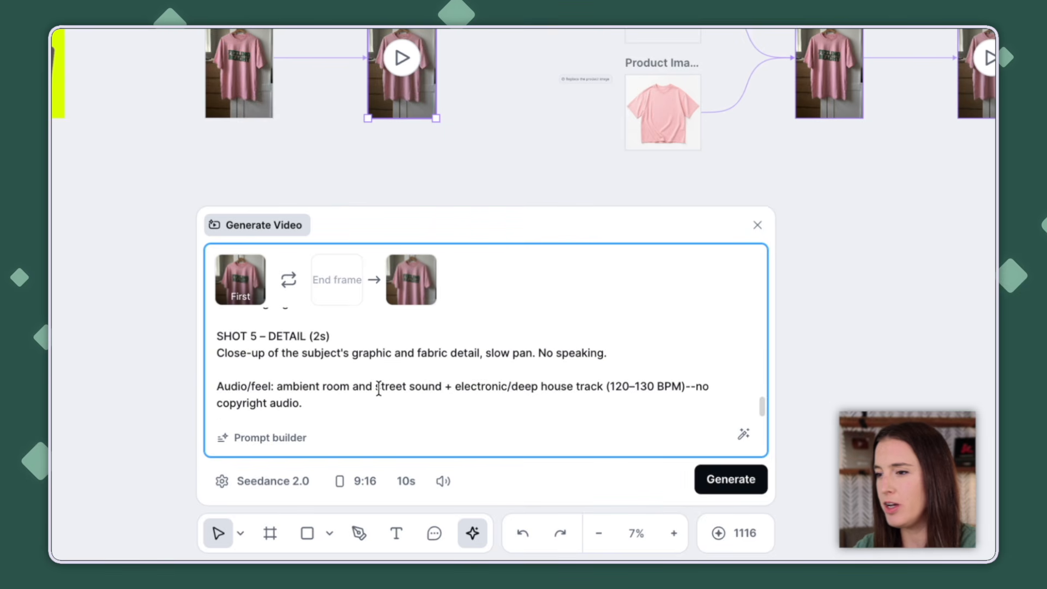
{"action": "left_click_drag", "start_coordinate": [313, 409], "coordinate": [192, 240]}
{"action": "right_click", "coordinate": [296, 373]}
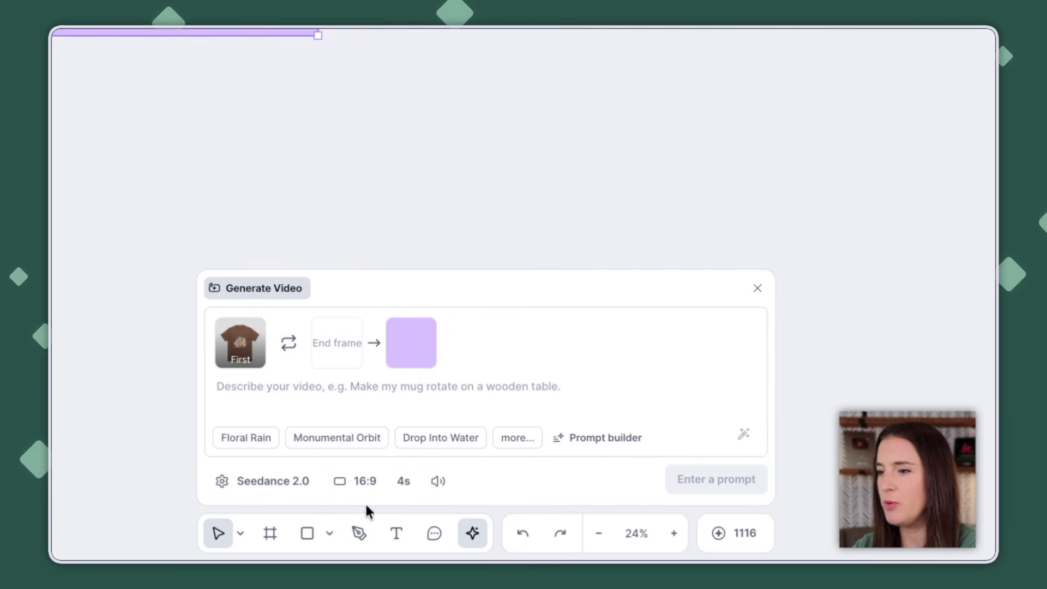
- Paste the copied template prompt into the "Surf's Up!" T-shirt's AI Video board and review its text
{"action": "left_click", "coordinate": [338, 385]}
{"action": "right_click", "coordinate": [336, 387]}
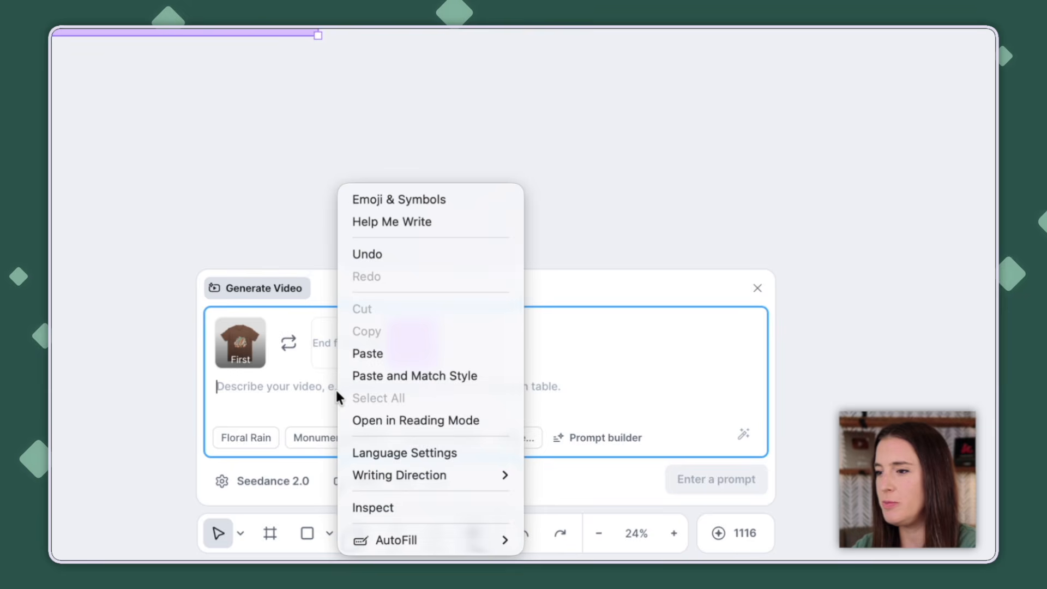
{"action": "left_click", "coordinate": [397, 362]}
{"action": "scroll", "coordinate": [416, 386], "scroll_direction": "up", "scroll_amount": 4}
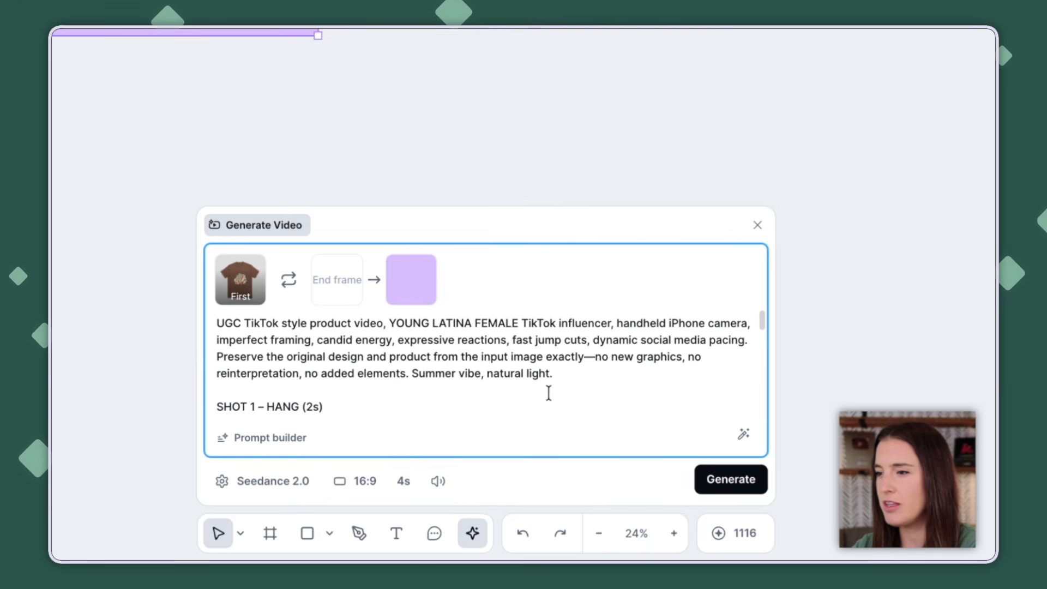
{"action": "scroll", "coordinate": [562, 392], "scroll_direction": "down", "scroll_amount": 1}
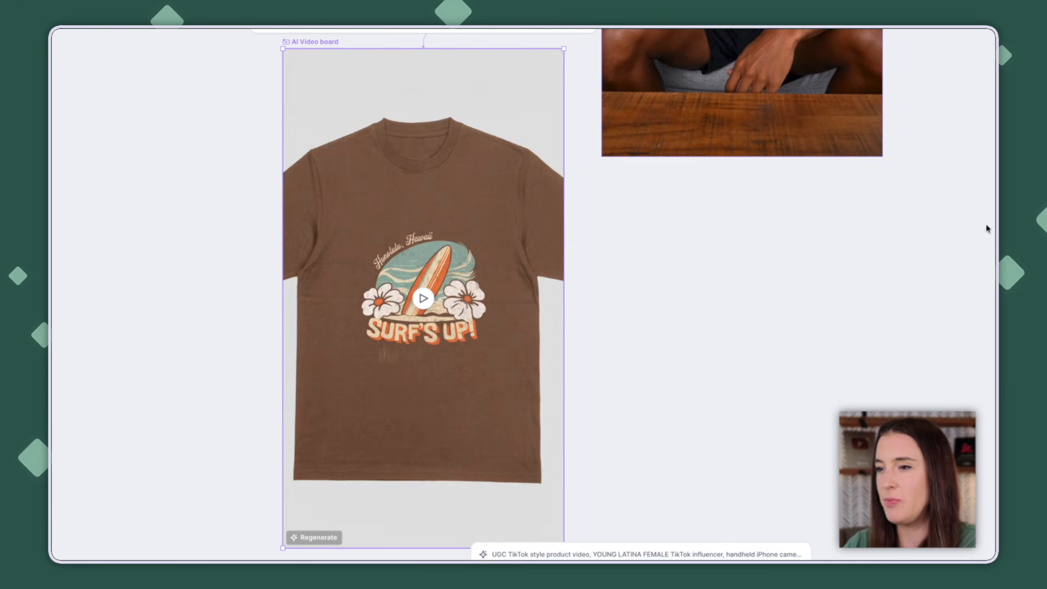
- Play the generated "Surf's Up!" T-shirt video and open its export options
{"action": "left_click", "coordinate": [424, 299]}
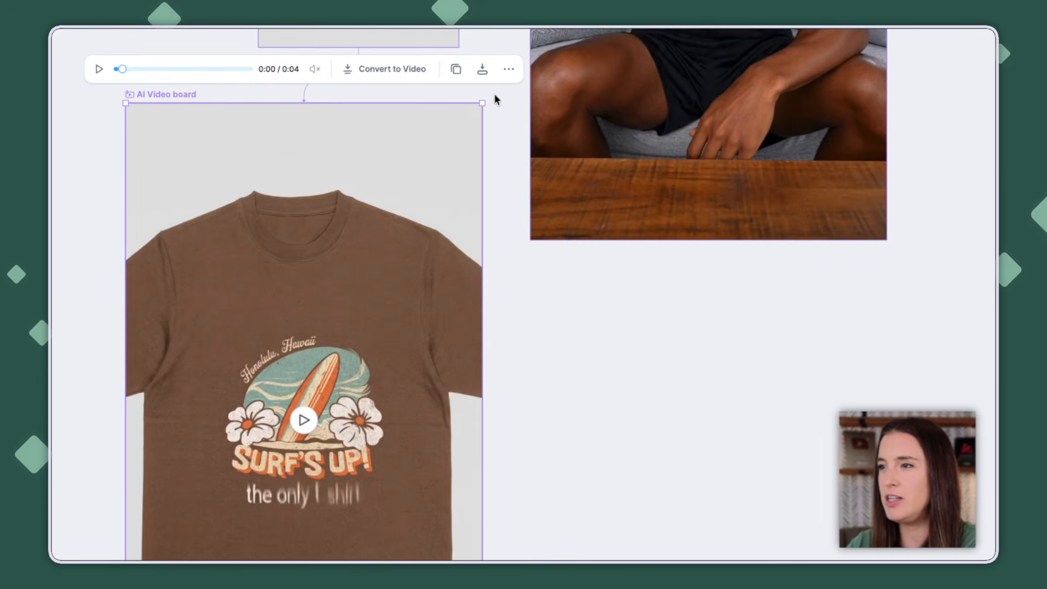
{"action": "left_click", "coordinate": [483, 71]}
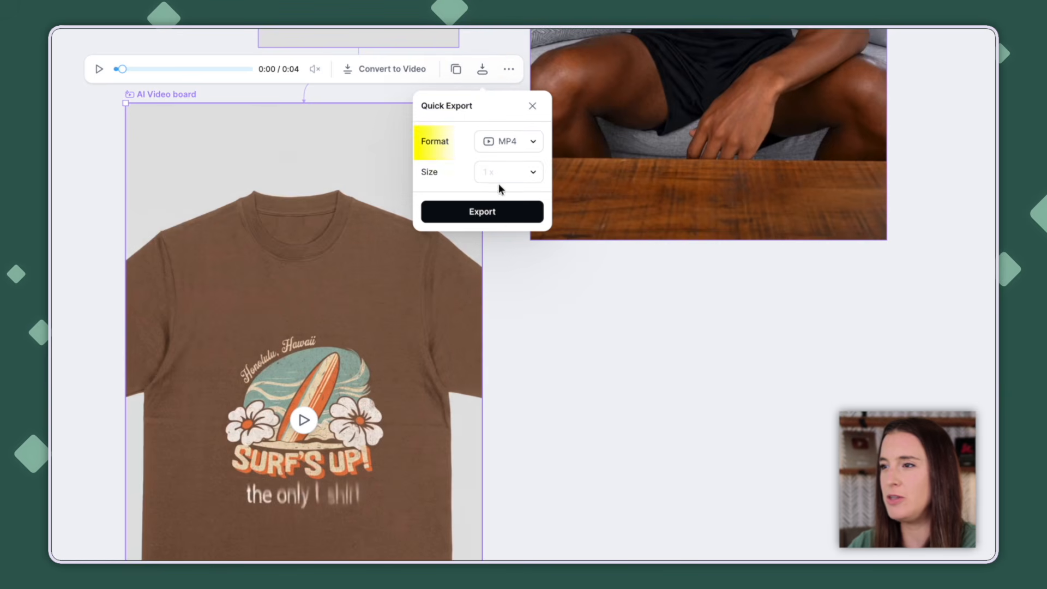